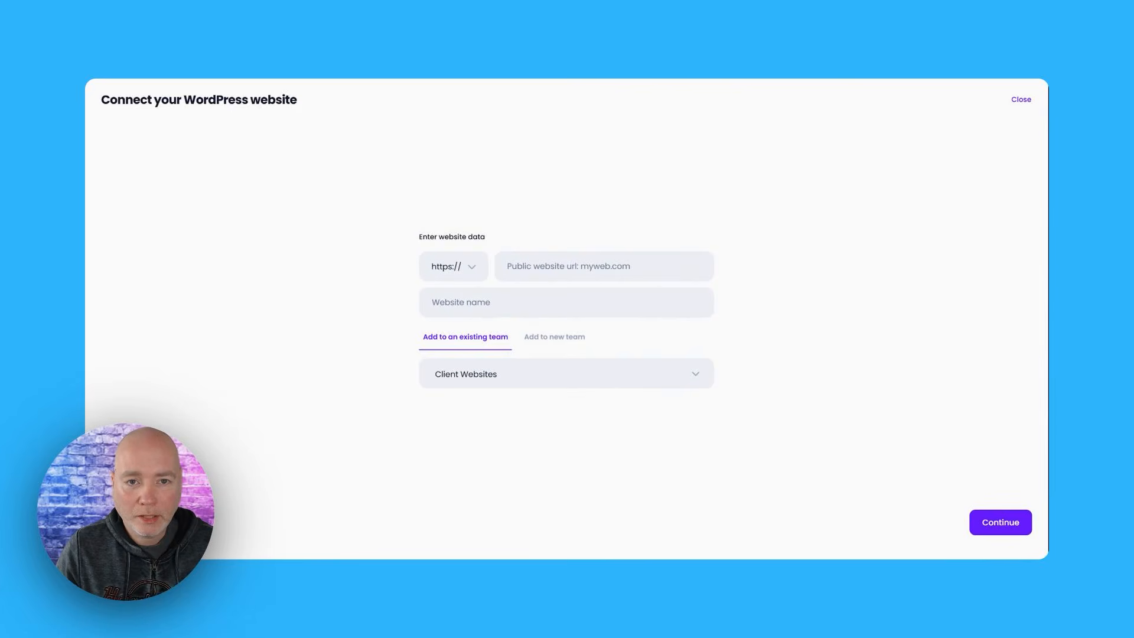
{"action": "left_click", "coordinate": [604, 267]}
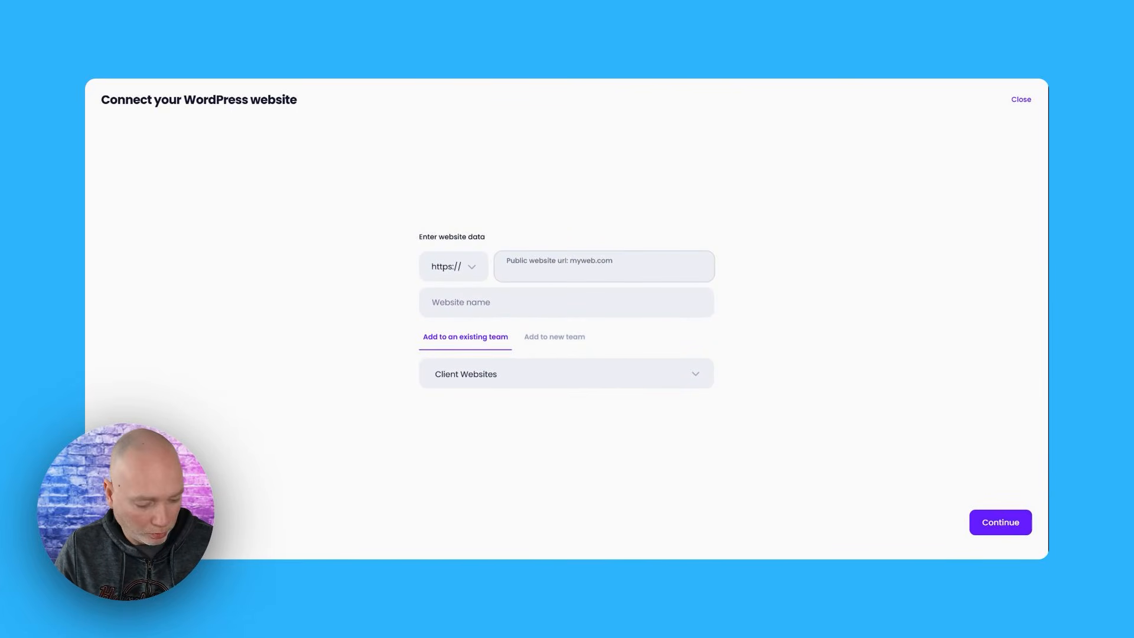
{"action": "type", "text": "https://fishkeepersguide.com/"}
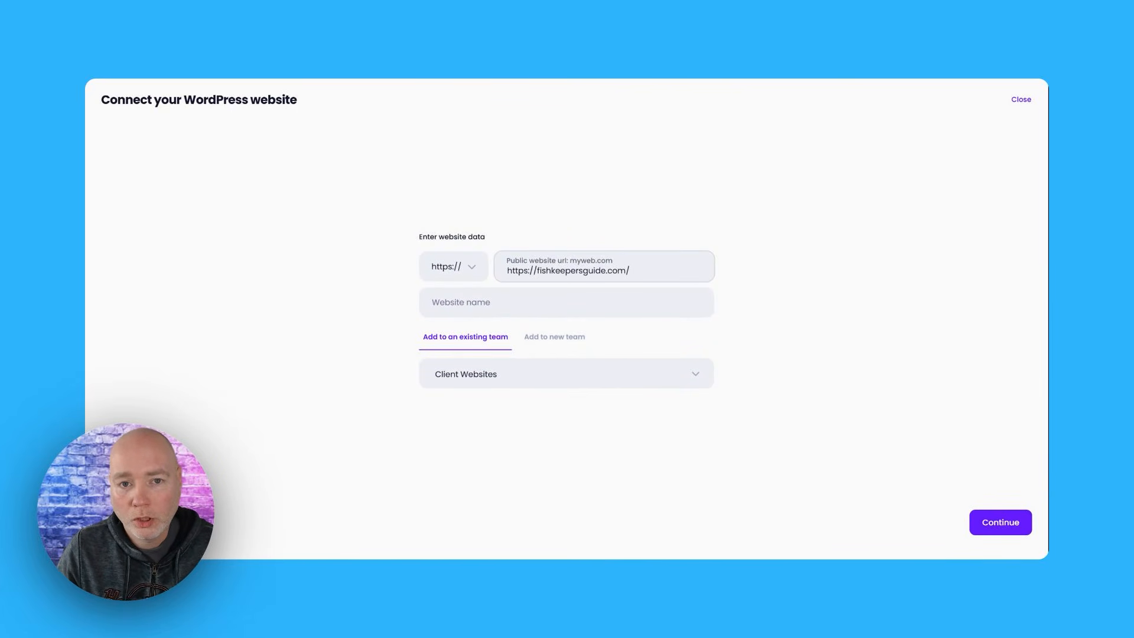
{"action": "left_click_drag", "start_coordinate": [533, 271], "coordinate": [498, 281]}
{"action": "key", "text": "Delete"}
{"action": "key", "text": "Delete"}
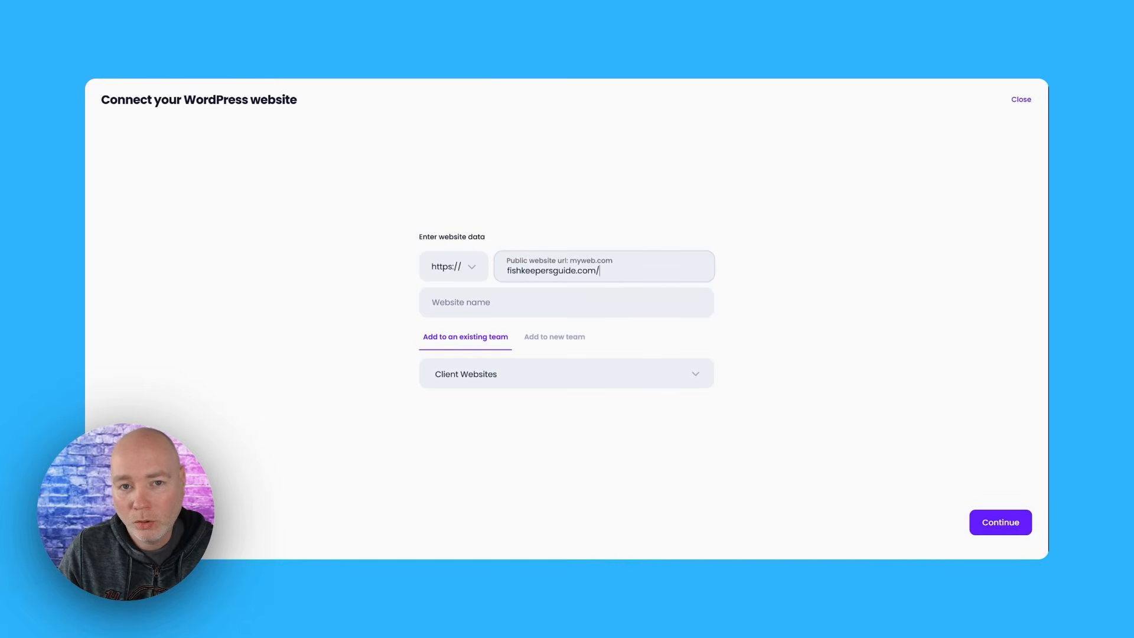
Name the website Fish Keepers Guide and assign it to the existing team My Websites
{"action": "double_click", "coordinate": [546, 271]}
{"action": "key", "text": "ctrl+c"}
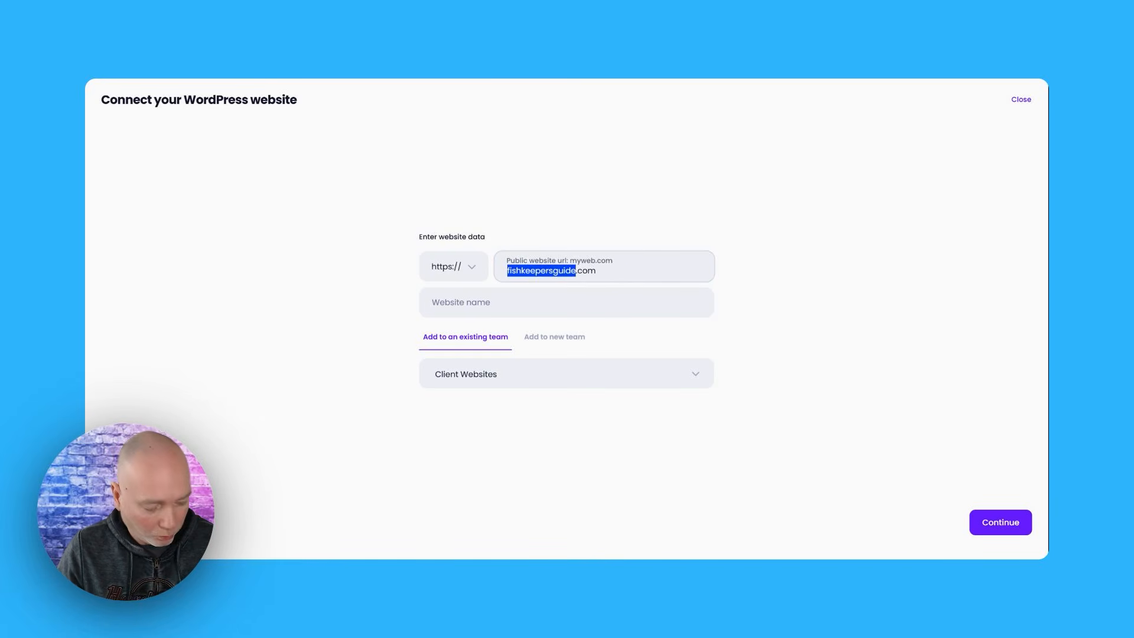
{"action": "key", "text": "Tab"}
{"action": "key", "text": "ctrl+v"}
{"action": "key", "text": "Home"}
{"action": "key", "text": "Delete"}
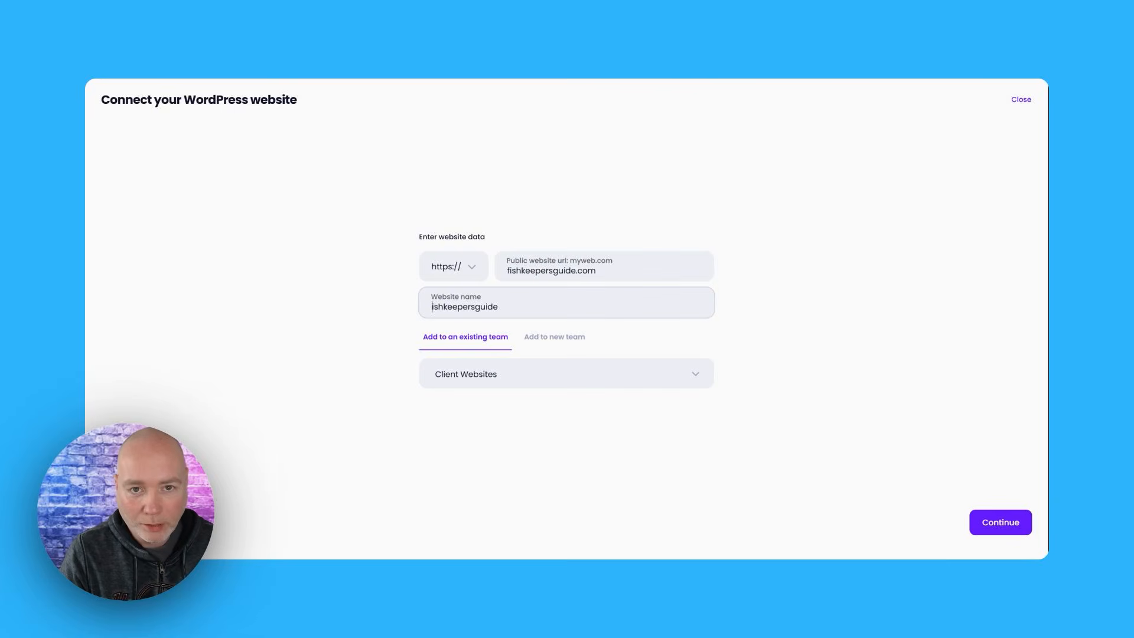
{"action": "type", "text": "F"}
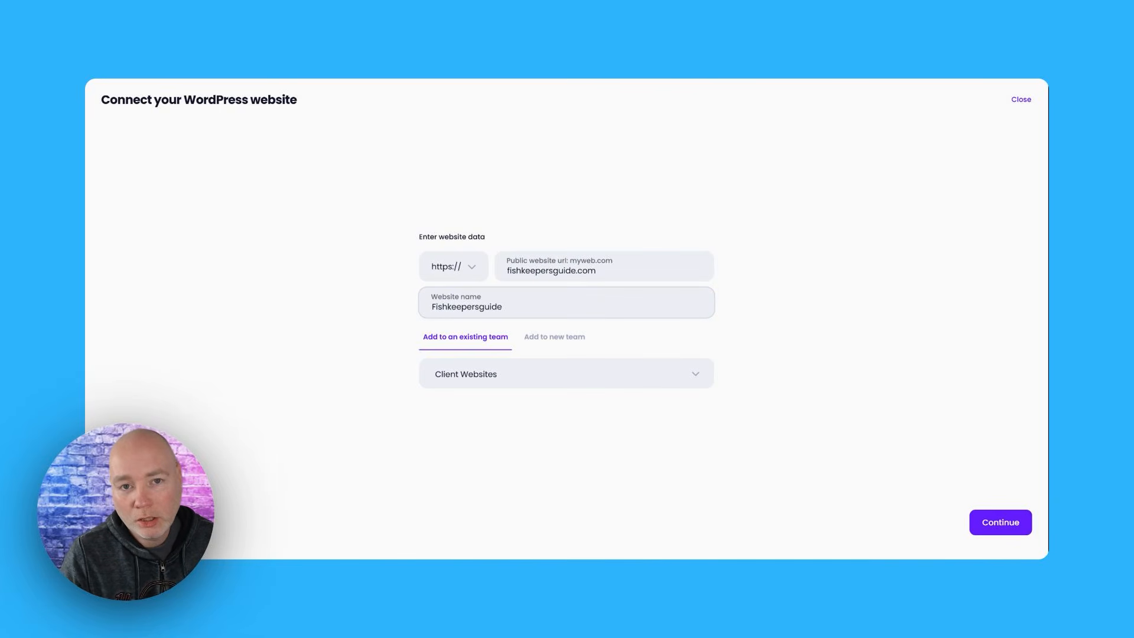
{"action": "key", "text": "Right"}
{"action": "key", "text": "Right"}
{"action": "key", "text": "Right"}
{"action": "key", "text": "Delete"}
{"action": "type", "text": "K"}
{"action": "key", "text": "Right"}
{"action": "key", "text": "Delete"}
{"action": "type", "text": "G"}
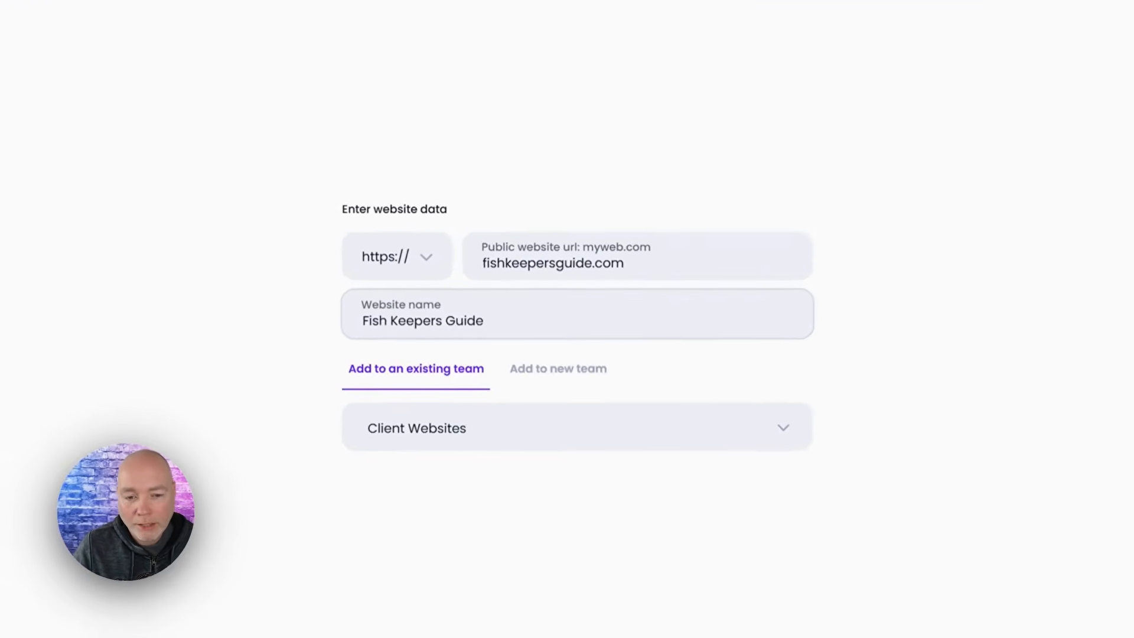
{"action": "left_click", "coordinate": [535, 374]}
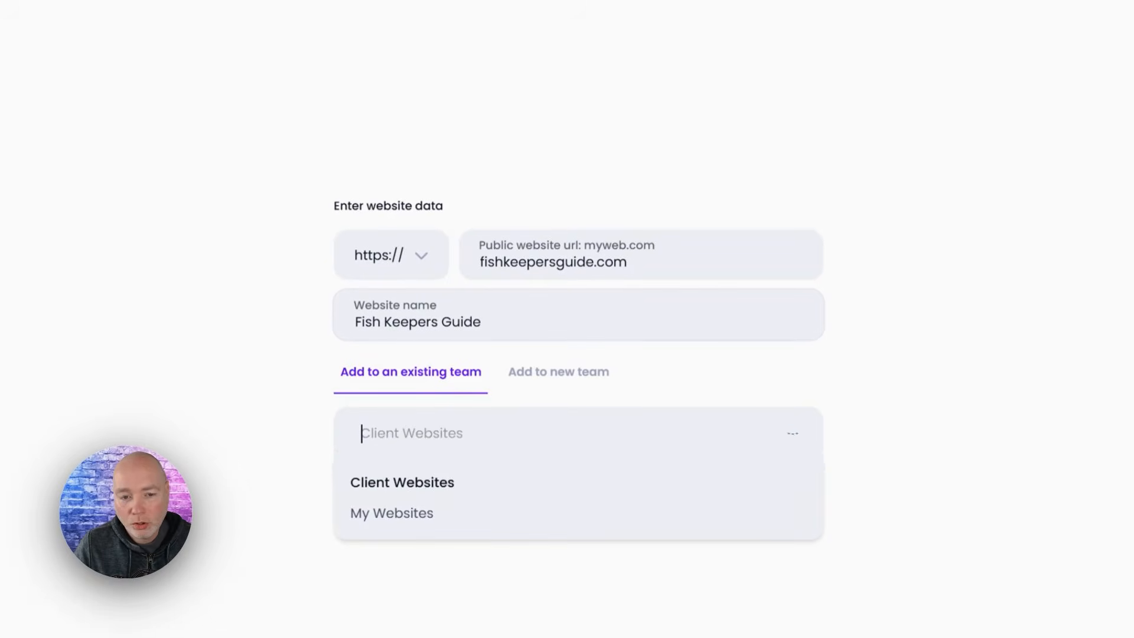
{"action": "left_click", "coordinate": [434, 518]}
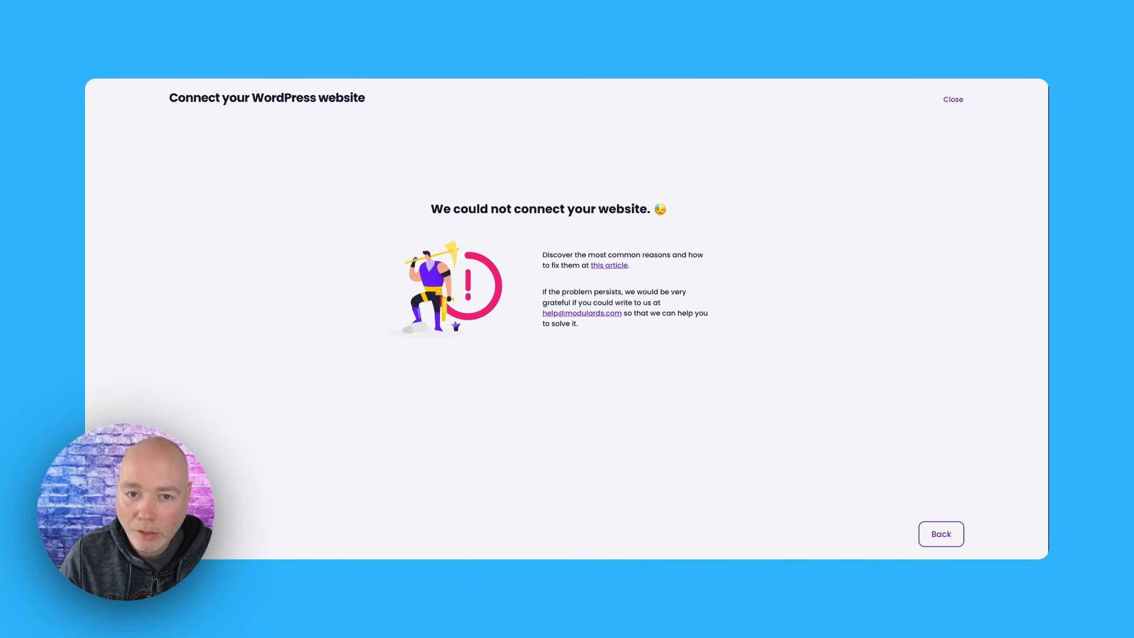
View the manual connection instructions for Fish Keepers Guide and close the connection wizard
{"action": "left_click", "coordinate": [939, 534]}
{"action": "left_click", "coordinate": [459, 216]}
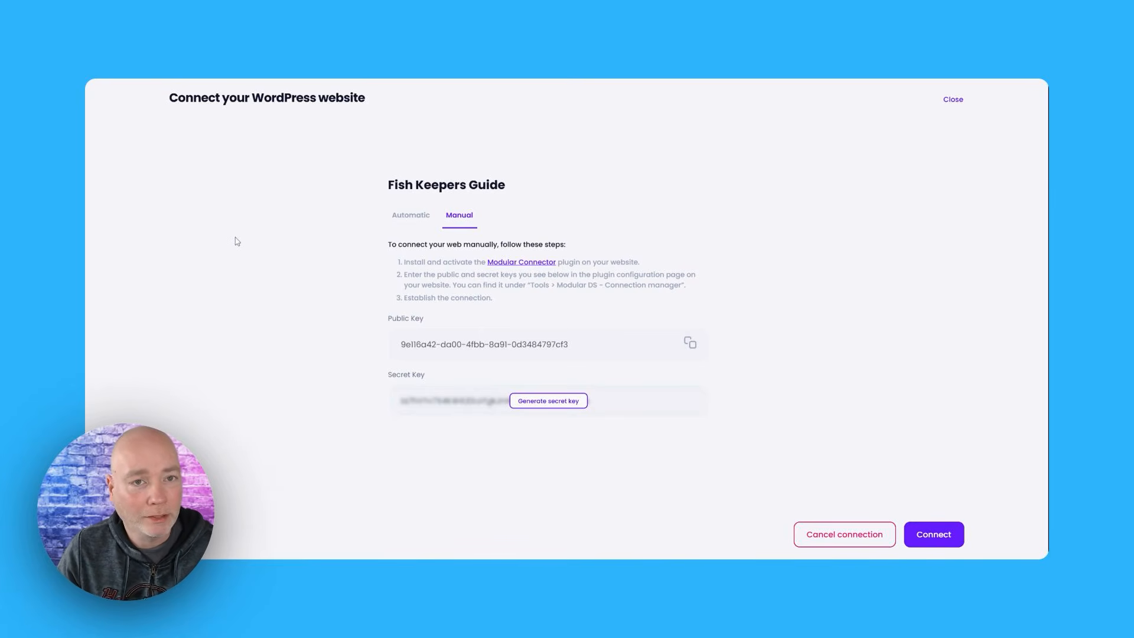
{"action": "left_click", "coordinate": [951, 99]}
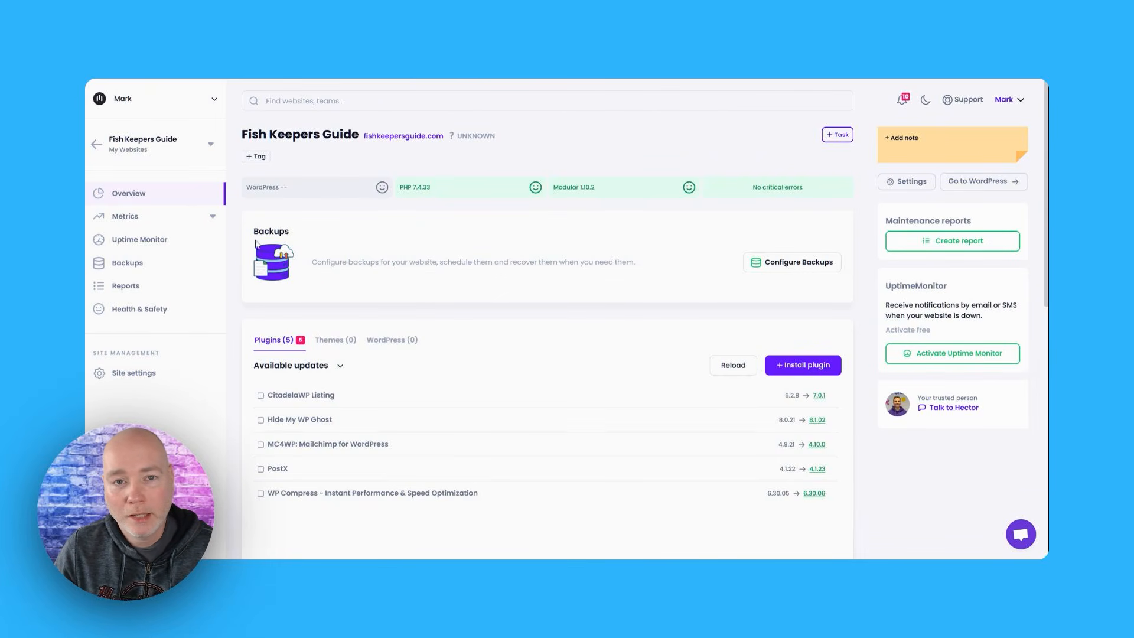
Look over the site's overview, including the Analytics and Search Console sections, and view the website notes editor
{"action": "scroll", "coordinate": [362, 260], "scroll_direction": "down", "scroll_amount": 1}
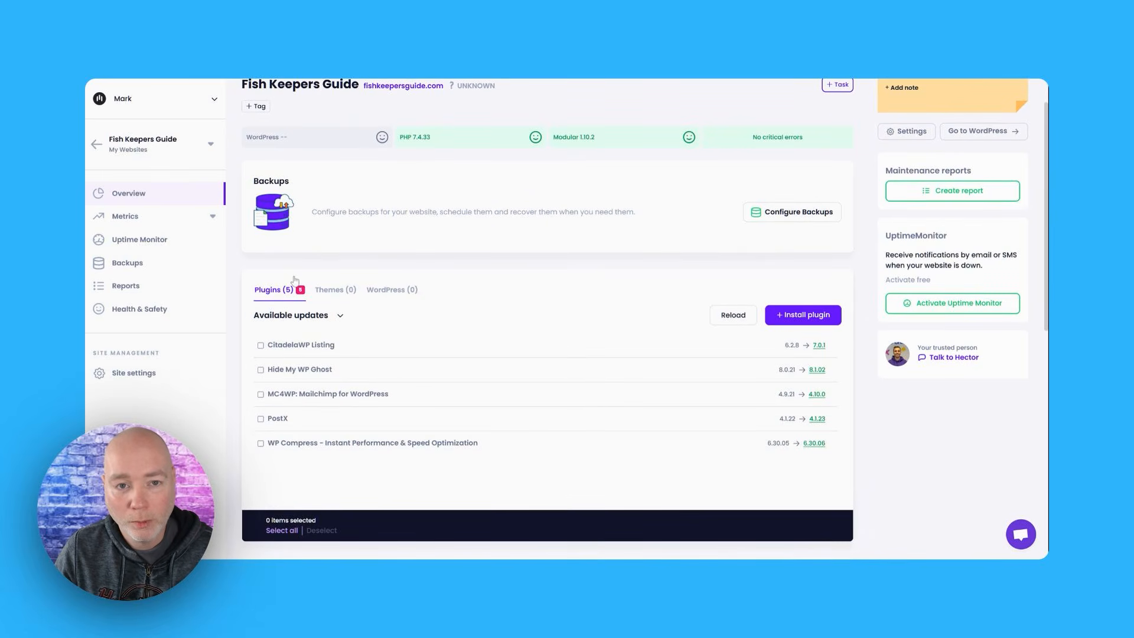
{"action": "scroll", "coordinate": [293, 287], "scroll_direction": "down", "scroll_amount": 3}
{"action": "scroll", "coordinate": [297, 299], "scroll_direction": "down", "scroll_amount": 5}
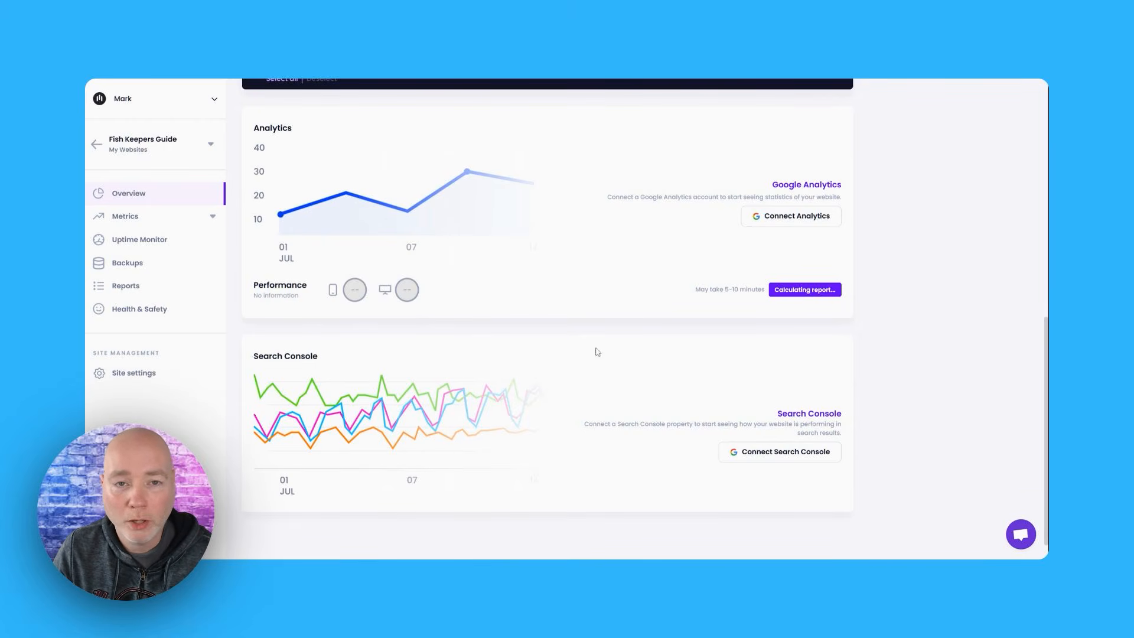
{"action": "scroll", "coordinate": [507, 241], "scroll_direction": "up", "scroll_amount": 1}
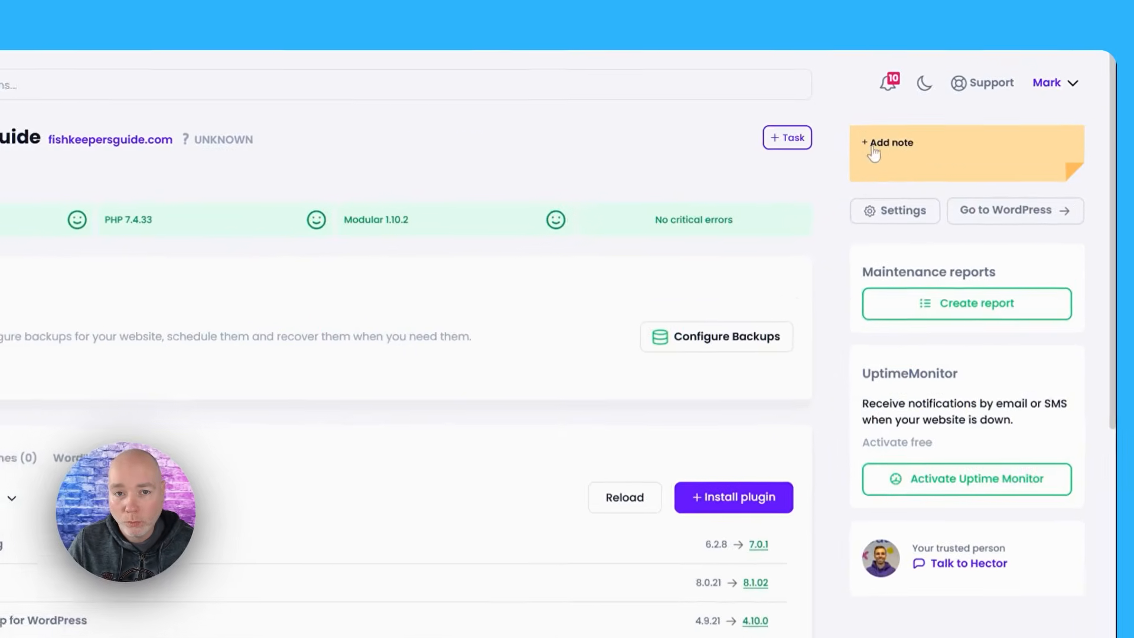
{"action": "left_click", "coordinate": [939, 151]}
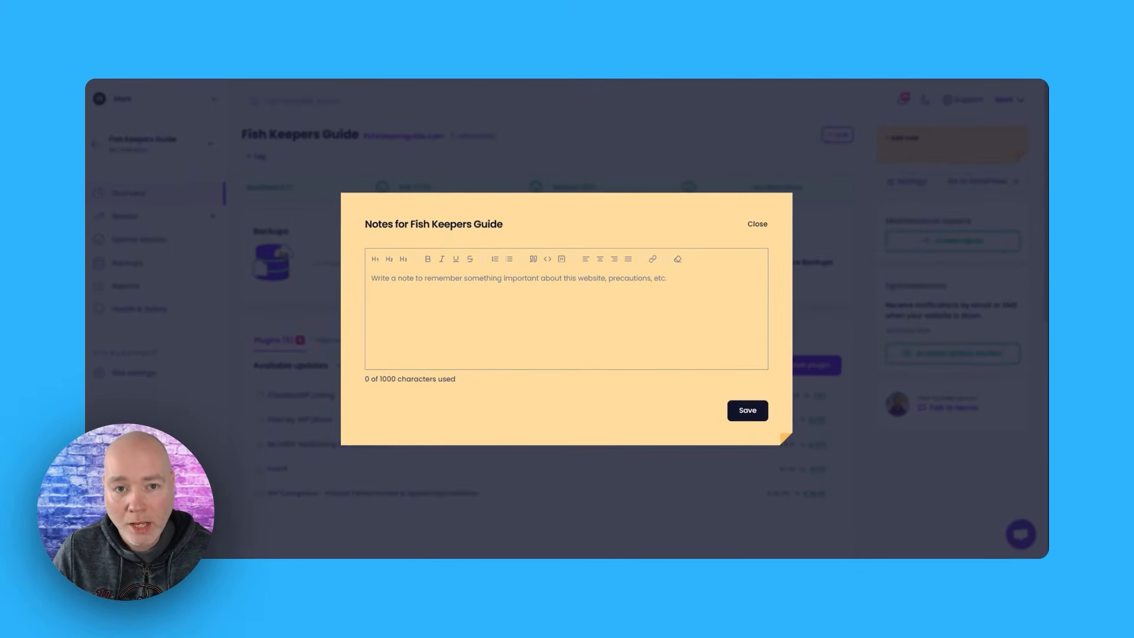
{"action": "left_click", "coordinate": [758, 227]}
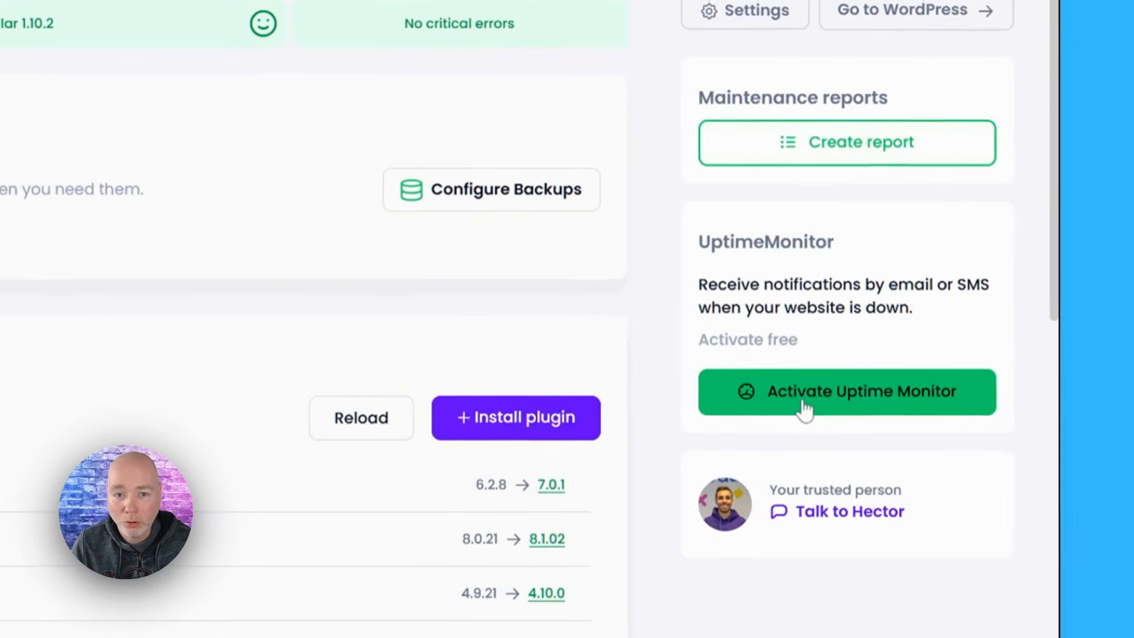
Activate Uptime Monitor for the site, with its check interval set to 5 minutes, and save the changes
{"action": "left_click", "coordinate": [933, 359]}
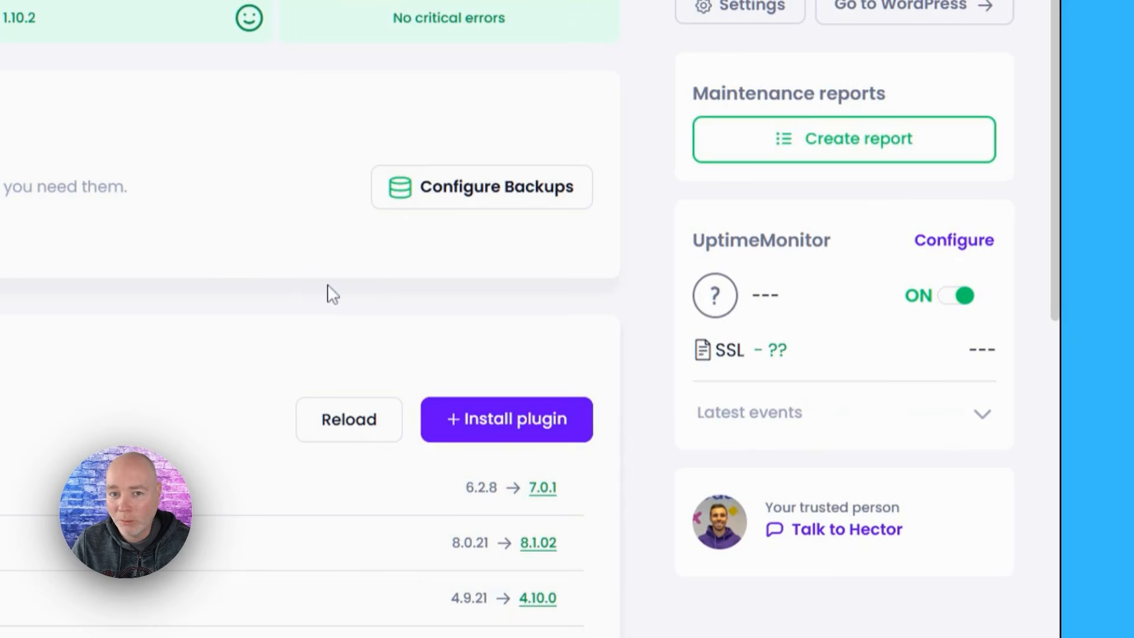
{"action": "left_click", "coordinate": [951, 242]}
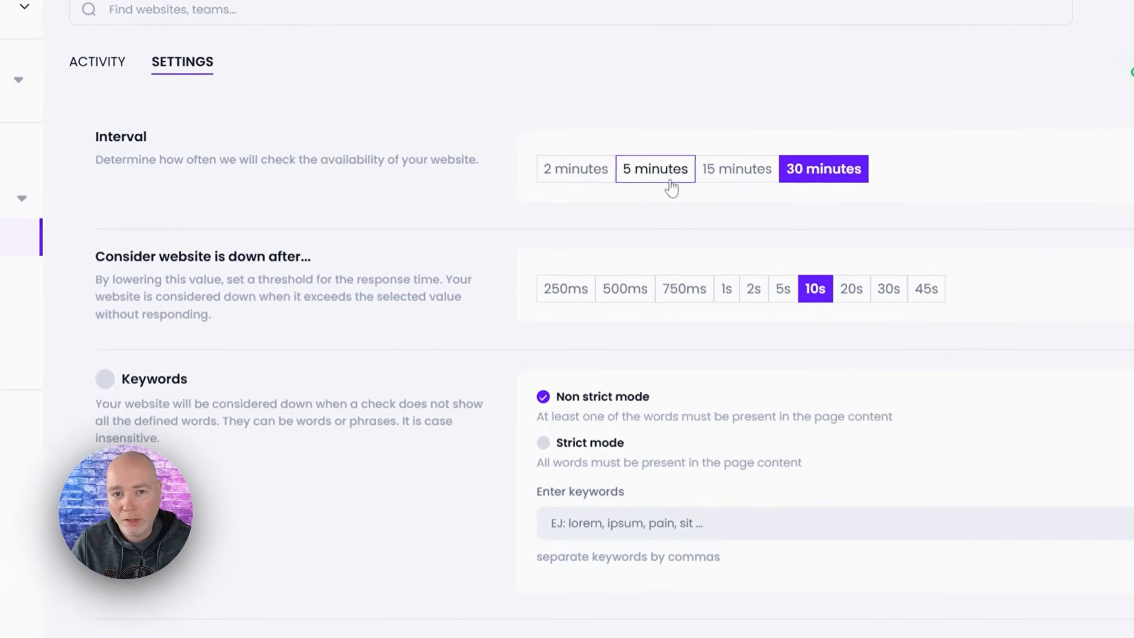
{"action": "left_click", "coordinate": [670, 180]}
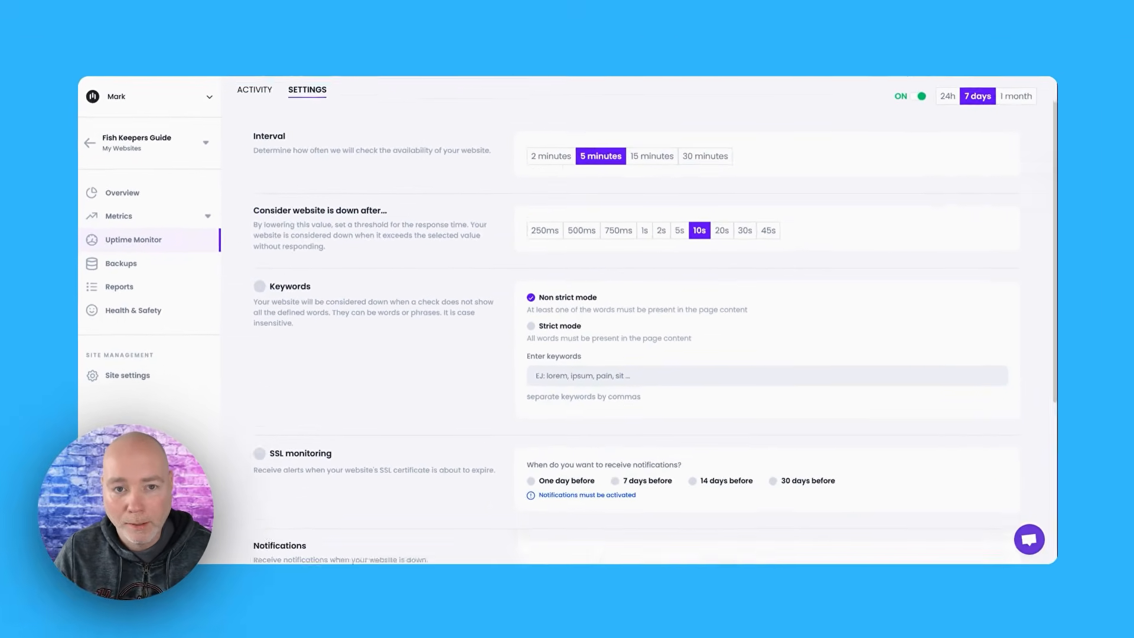
{"action": "scroll", "coordinate": [258, 249], "scroll_direction": "down", "scroll_amount": 1}
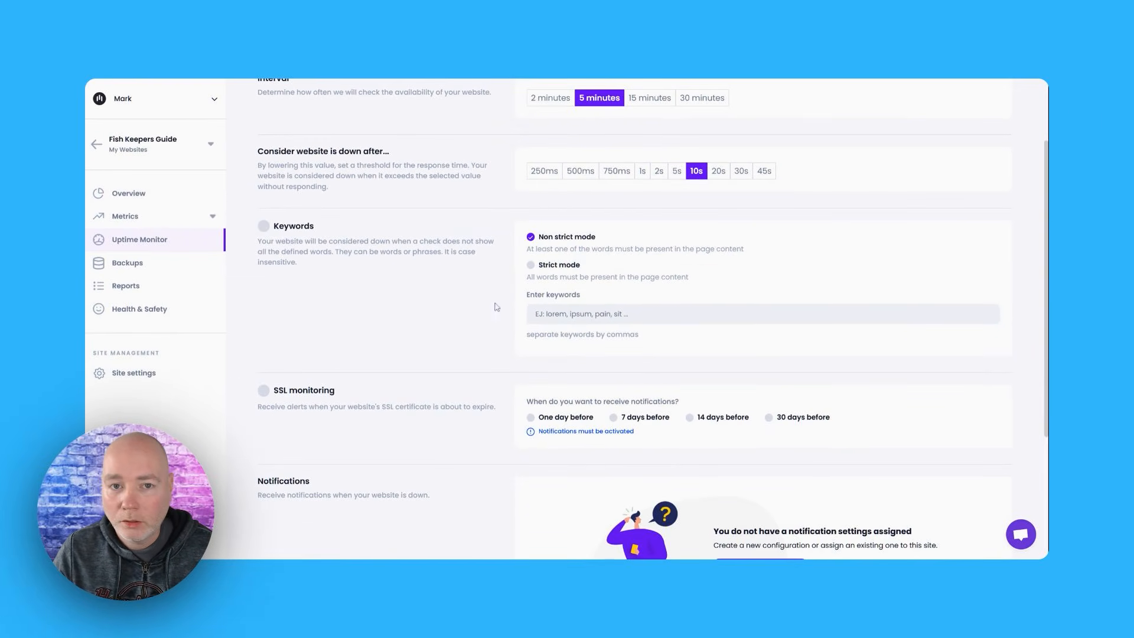
{"action": "scroll", "coordinate": [507, 296], "scroll_direction": "down", "scroll_amount": 3}
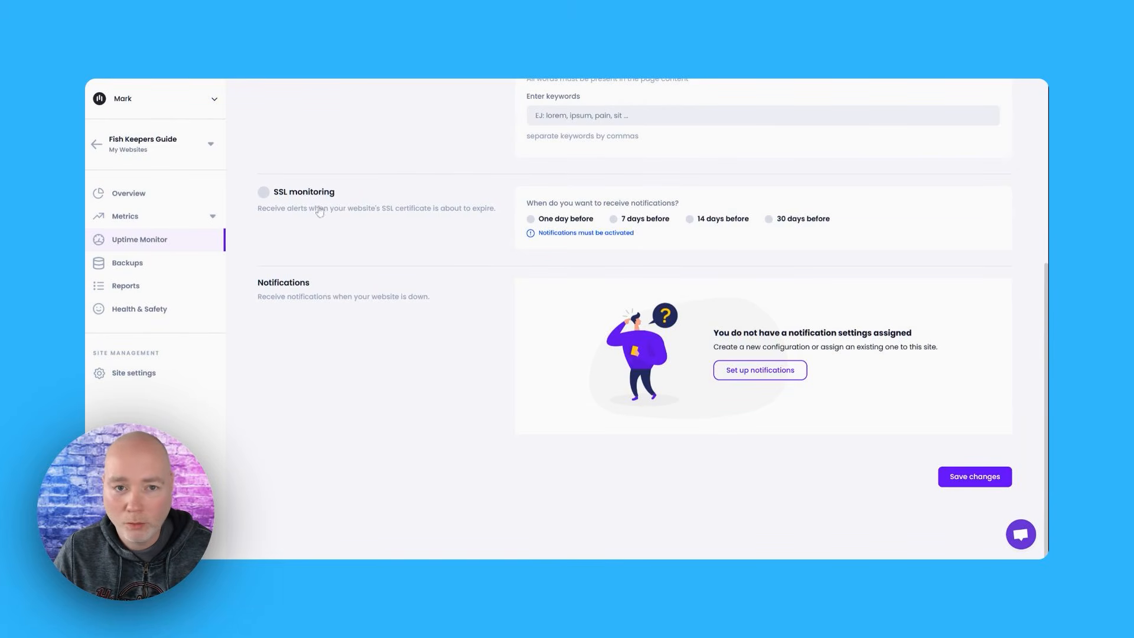
{"action": "left_click", "coordinate": [945, 477]}
{"action": "scroll", "coordinate": [881, 270], "scroll_direction": "up", "scroll_amount": 5}
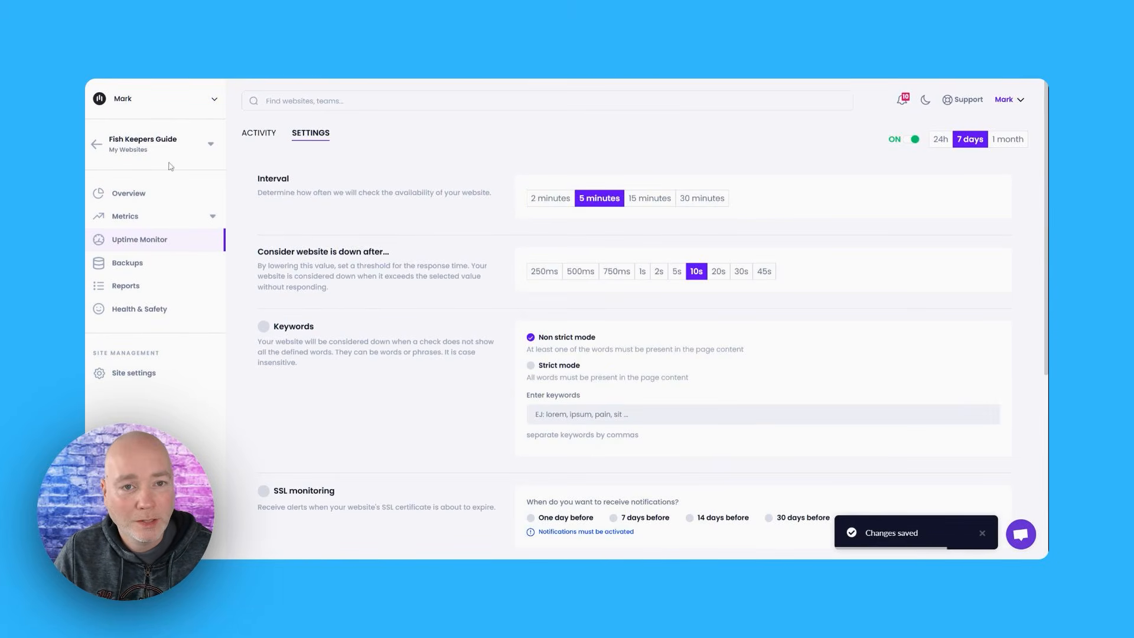
Set the site's backup mode to New (incremental backups), then save and schedule the backup configuration
{"action": "left_click", "coordinate": [121, 194]}
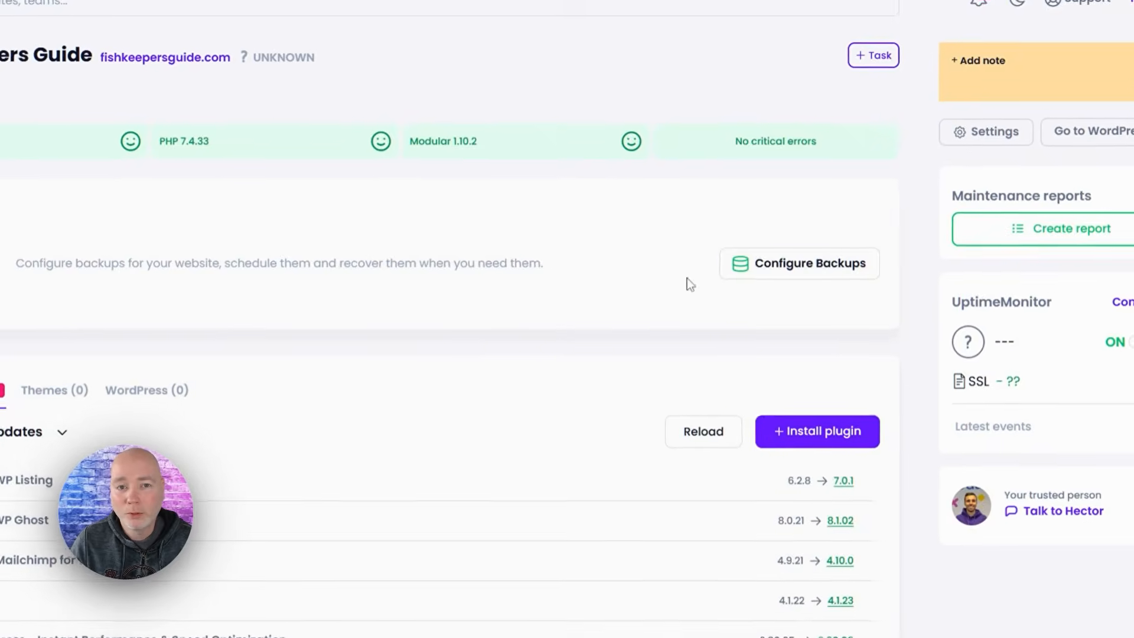
{"action": "left_click", "coordinate": [791, 261]}
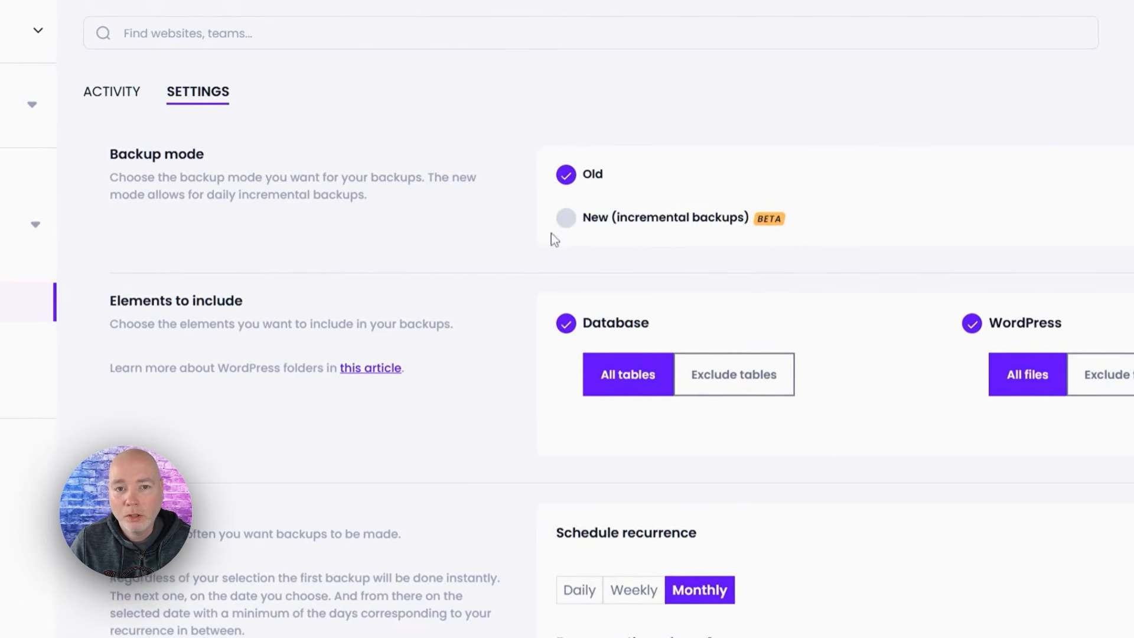
{"action": "left_click", "coordinate": [566, 218]}
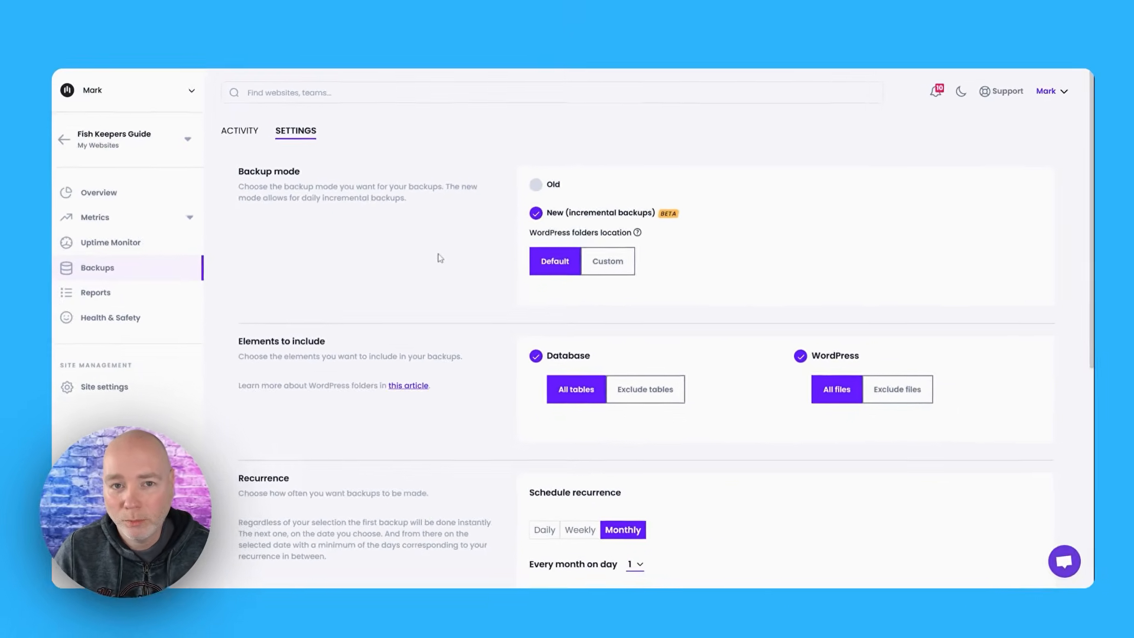
{"action": "scroll", "coordinate": [423, 286], "scroll_direction": "down", "scroll_amount": 3}
{"action": "scroll", "coordinate": [449, 248], "scroll_direction": "down", "scroll_amount": 1}
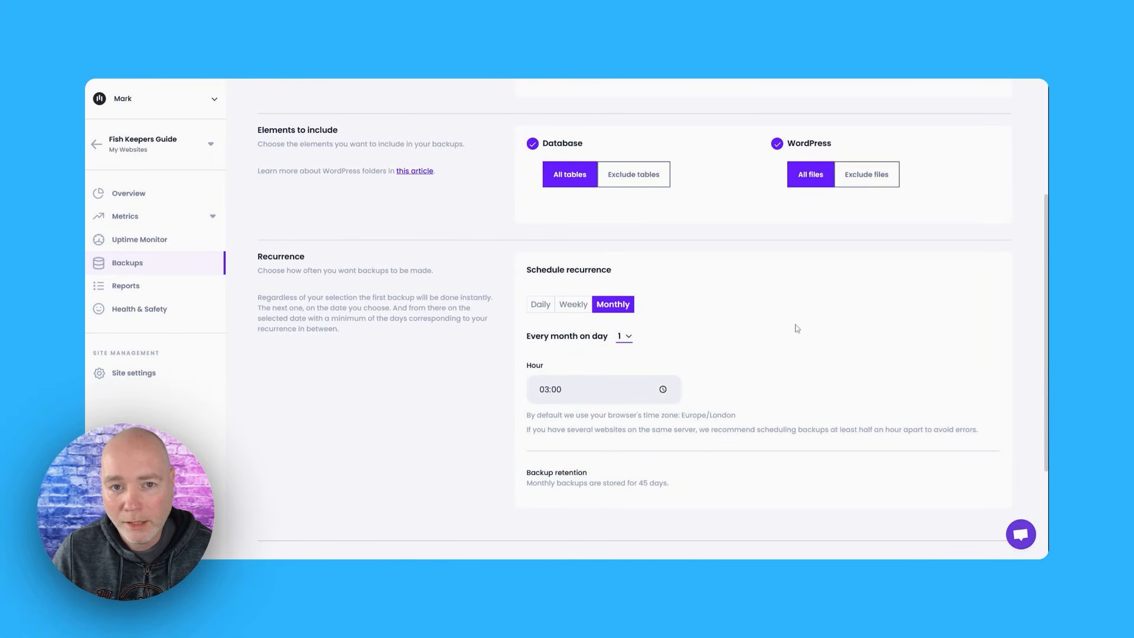
{"action": "scroll", "coordinate": [498, 340], "scroll_direction": "down", "scroll_amount": 2}
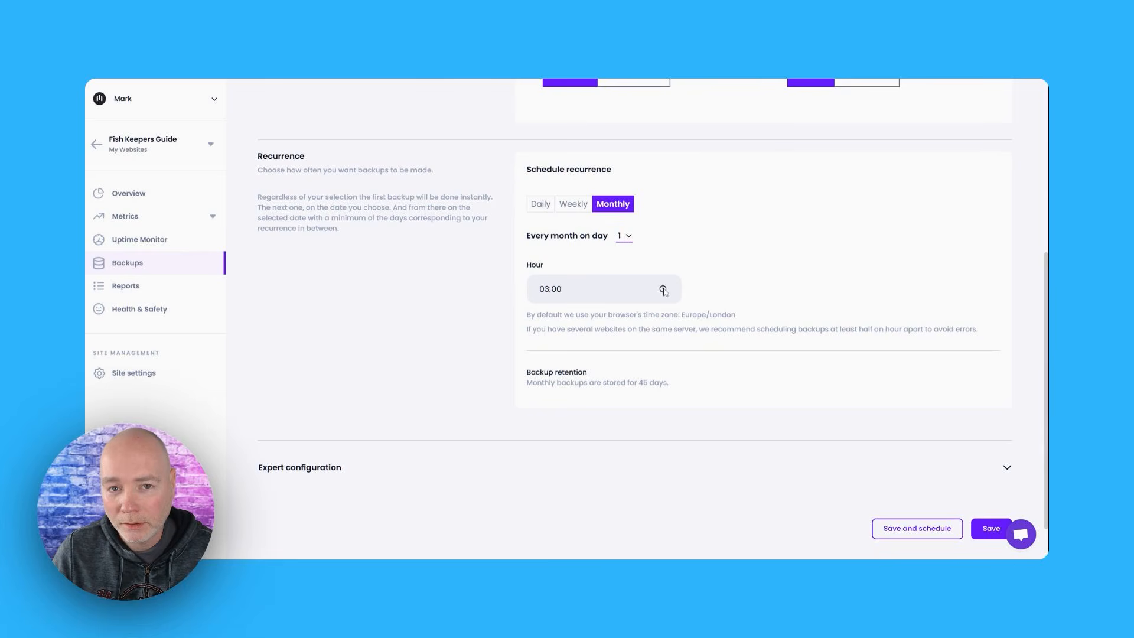
{"action": "scroll", "coordinate": [489, 310], "scroll_direction": "up", "scroll_amount": 2}
{"action": "scroll", "coordinate": [489, 314], "scroll_direction": "up", "scroll_amount": 4}
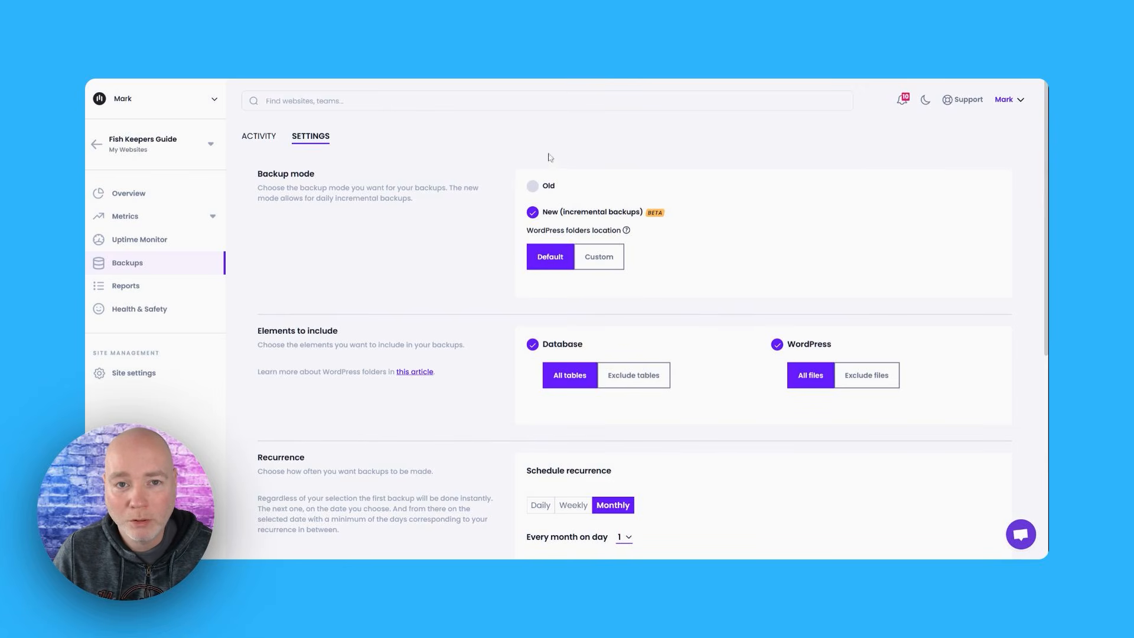
{"action": "scroll", "coordinate": [534, 283], "scroll_direction": "down", "scroll_amount": 4}
{"action": "scroll", "coordinate": [578, 331], "scroll_direction": "down", "scroll_amount": 3}
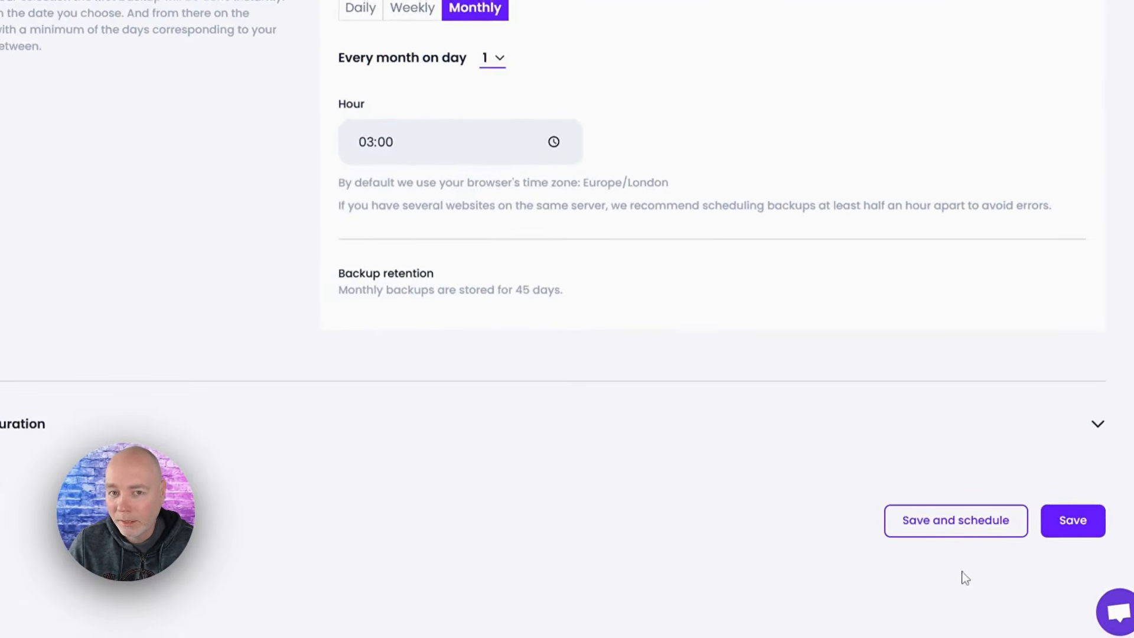
{"action": "left_click", "coordinate": [914, 476]}
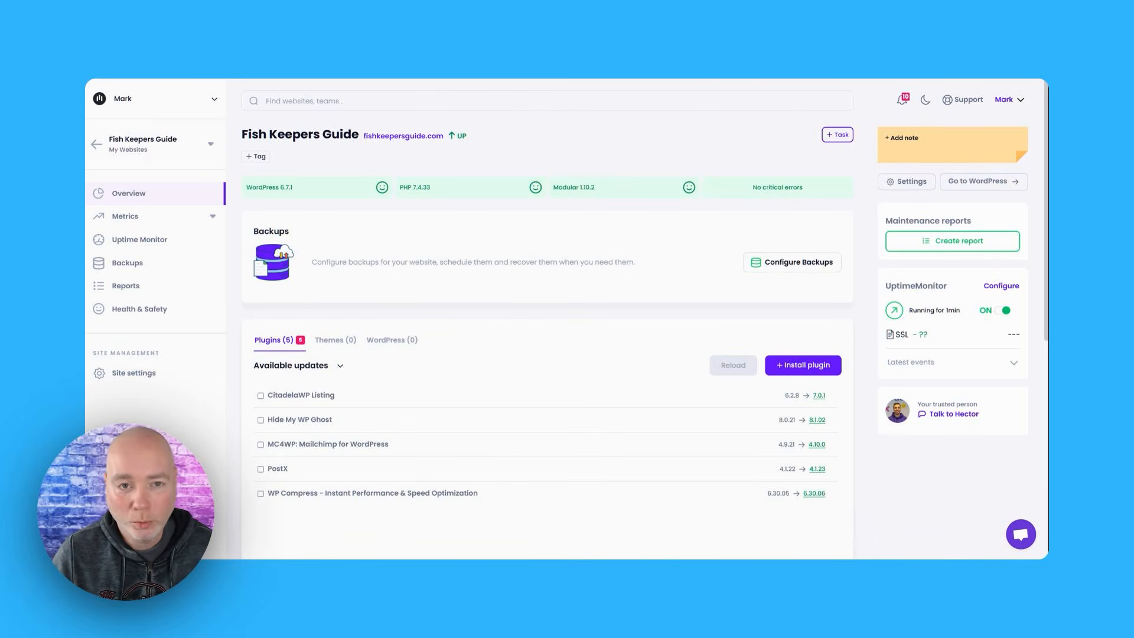
Update the CitadelaWP Listing plugin to version 7.0.1 from the site's available plugin updates
{"action": "scroll", "coordinate": [547, 319], "scroll_direction": "down", "scroll_amount": 2}
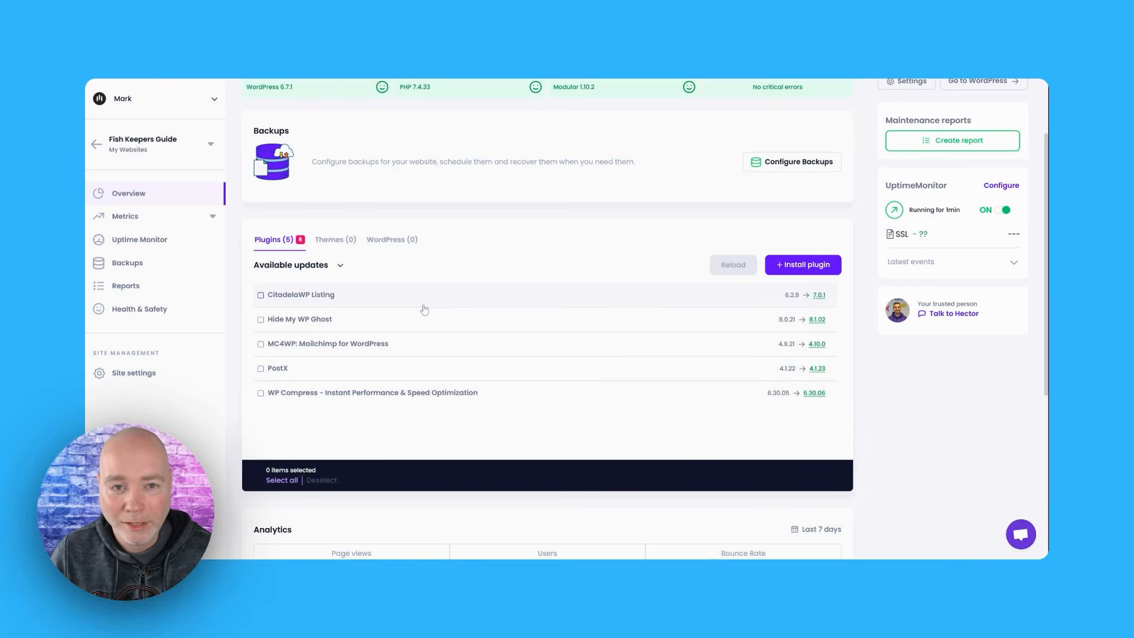
{"action": "left_click", "coordinate": [261, 295]}
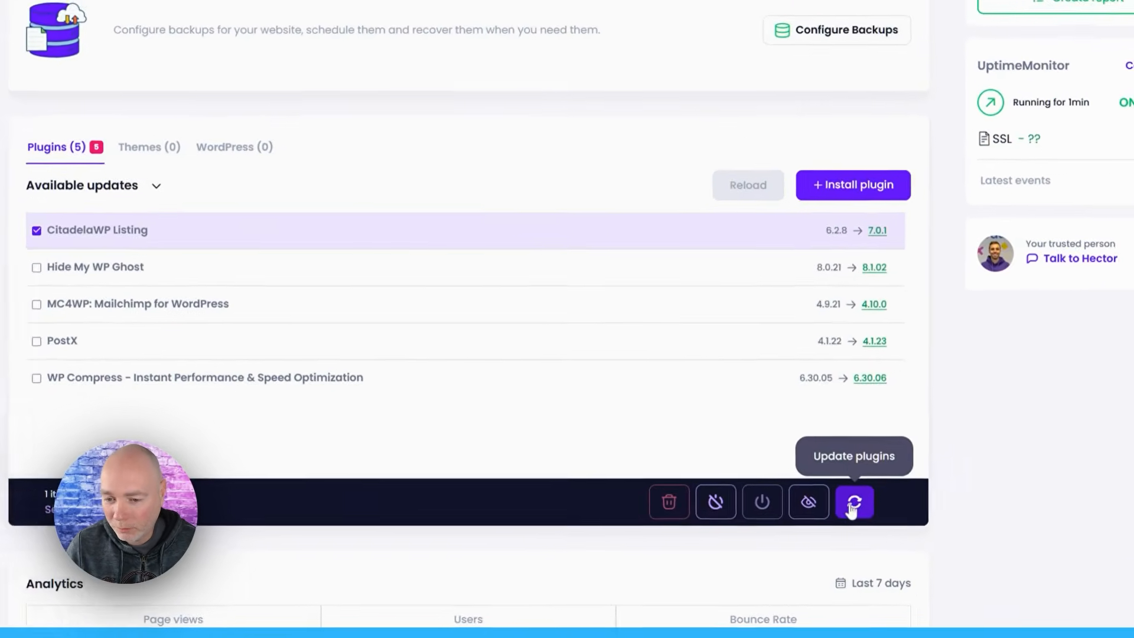
{"action": "left_click", "coordinate": [802, 477]}
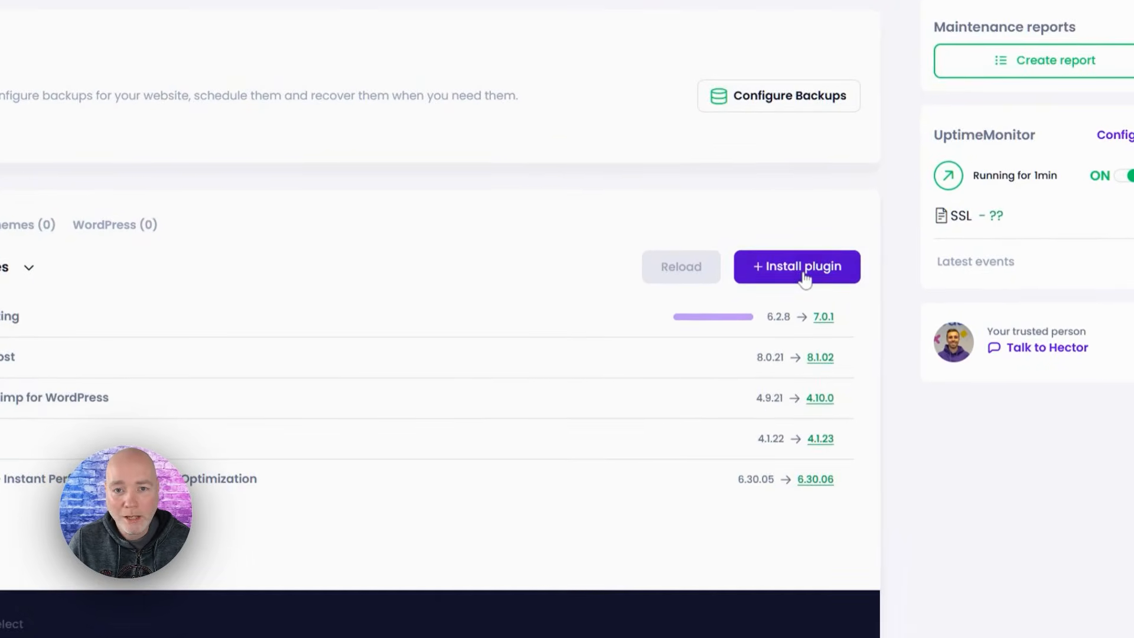
Open the plugin installer for the site and look through the plugins offered and the installation options
{"action": "left_click", "coordinate": [804, 277]}
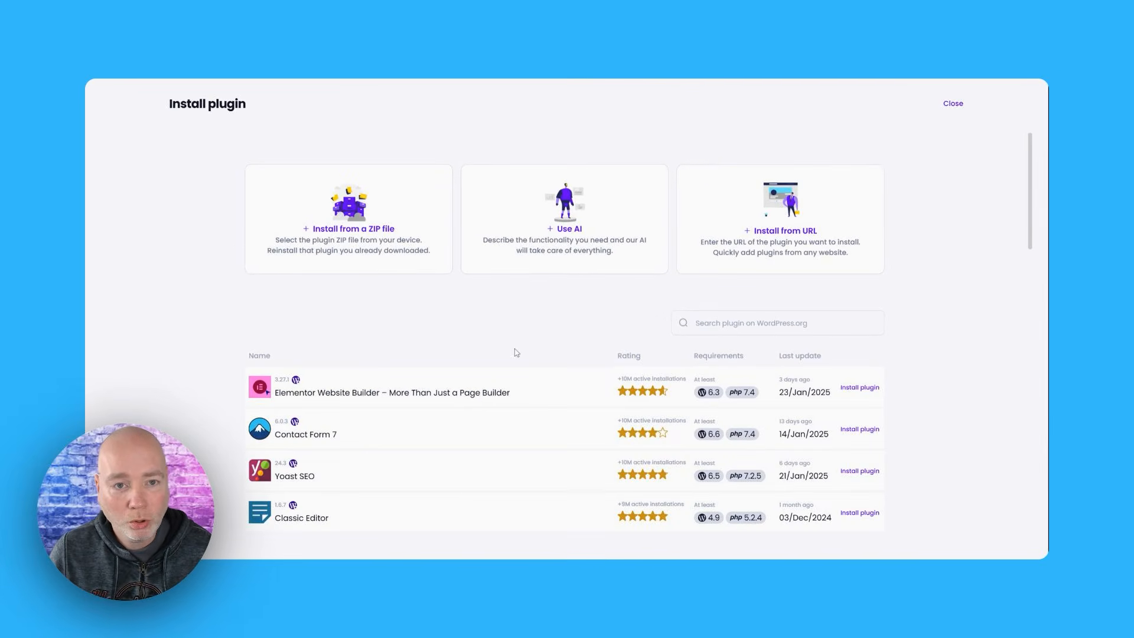
{"action": "scroll", "coordinate": [520, 354], "scroll_direction": "down", "scroll_amount": 9}
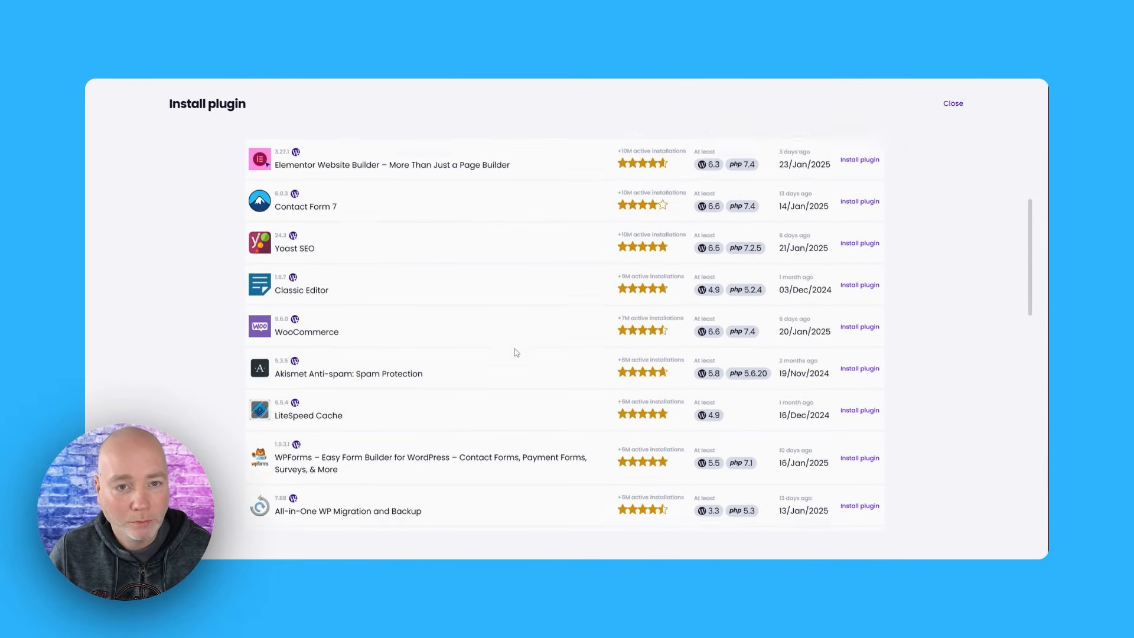
{"action": "scroll", "coordinate": [528, 355], "scroll_direction": "up", "scroll_amount": 9}
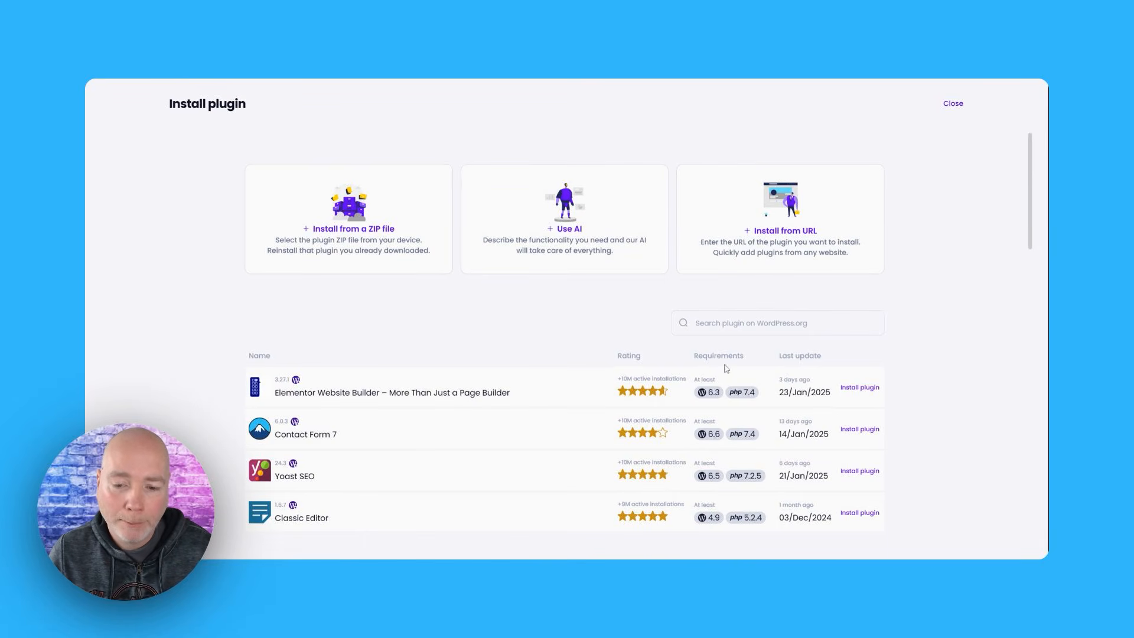
Look through the WordPress.org plugins listed in the installer, with their ratings and version requirements
{"action": "scroll", "coordinate": [593, 335], "scroll_direction": "down", "scroll_amount": 3}
{"action": "scroll", "coordinate": [591, 332], "scroll_direction": "down", "scroll_amount": 3}
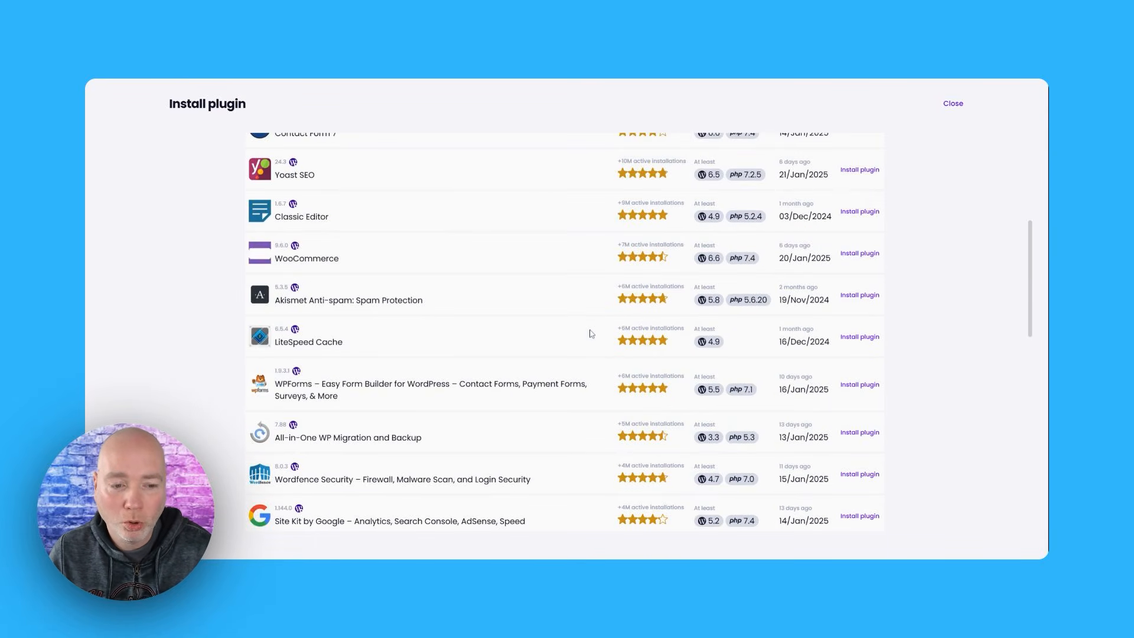
{"action": "scroll", "coordinate": [589, 332], "scroll_direction": "down", "scroll_amount": 3}
{"action": "scroll", "coordinate": [588, 340], "scroll_direction": "up", "scroll_amount": 5}
{"action": "scroll", "coordinate": [588, 341], "scroll_direction": "up", "scroll_amount": 5}
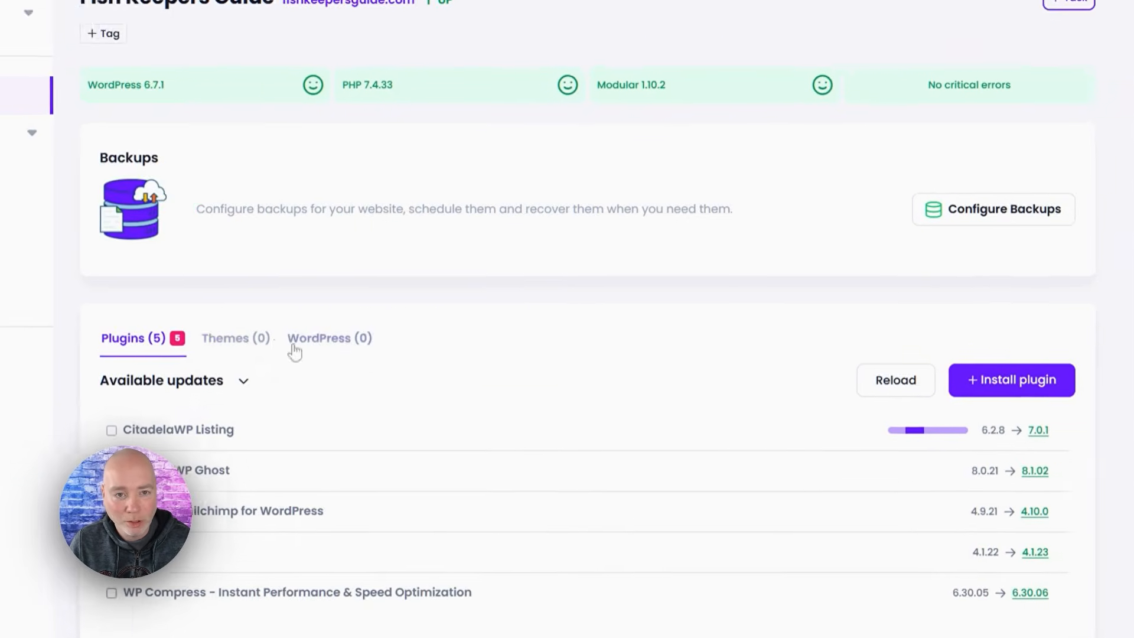
Check the site's available theme and WordPress updates, and look over the overview's Analytics, Performance and Search Console summaries
{"action": "left_click", "coordinate": [220, 347]}
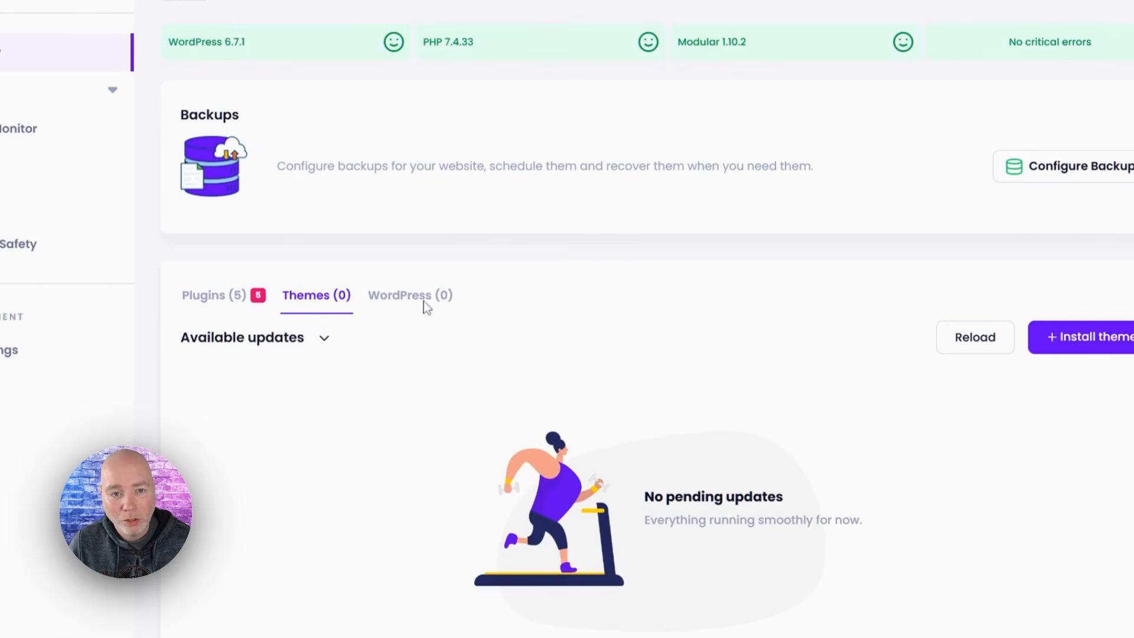
{"action": "left_click", "coordinate": [397, 299]}
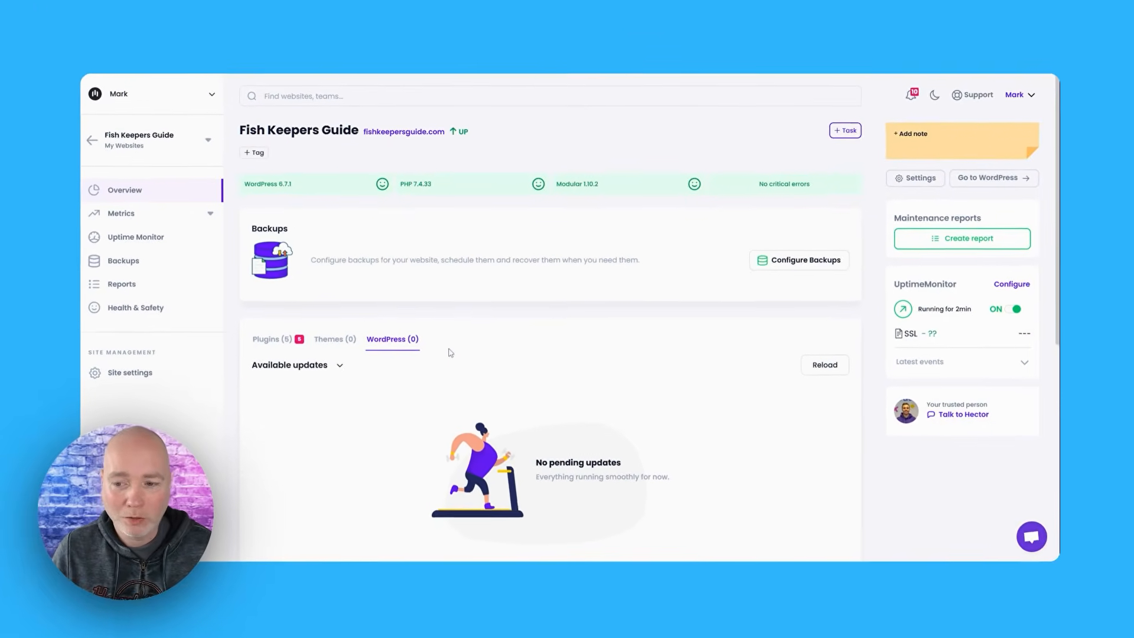
{"action": "scroll", "coordinate": [602, 288], "scroll_direction": "down", "scroll_amount": 5}
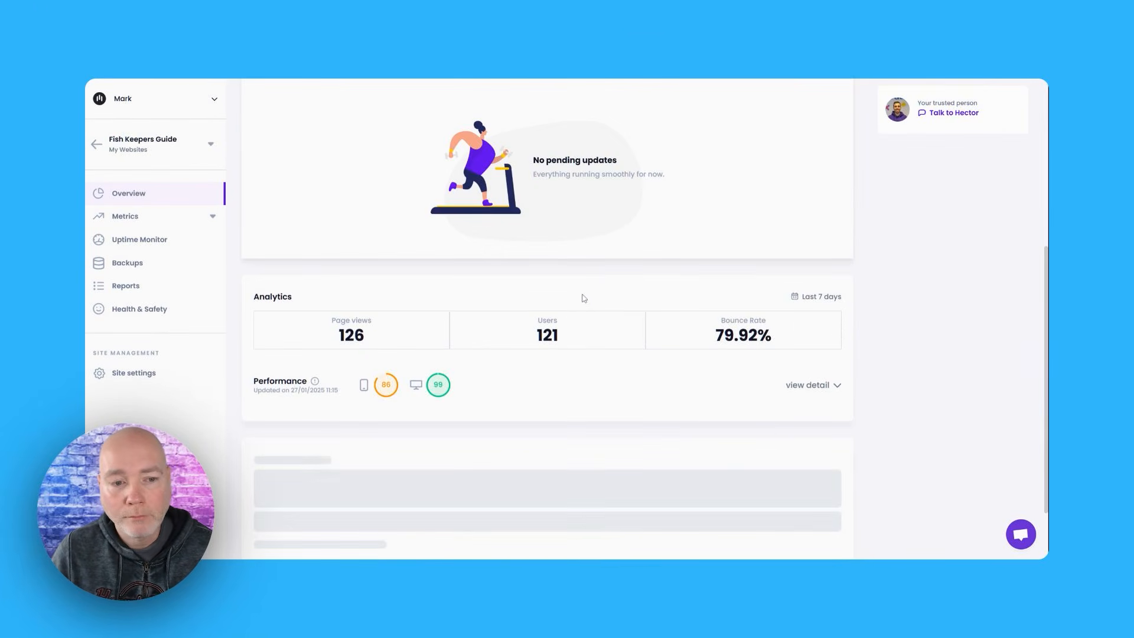
{"action": "scroll", "coordinate": [584, 298], "scroll_direction": "down", "scroll_amount": 2}
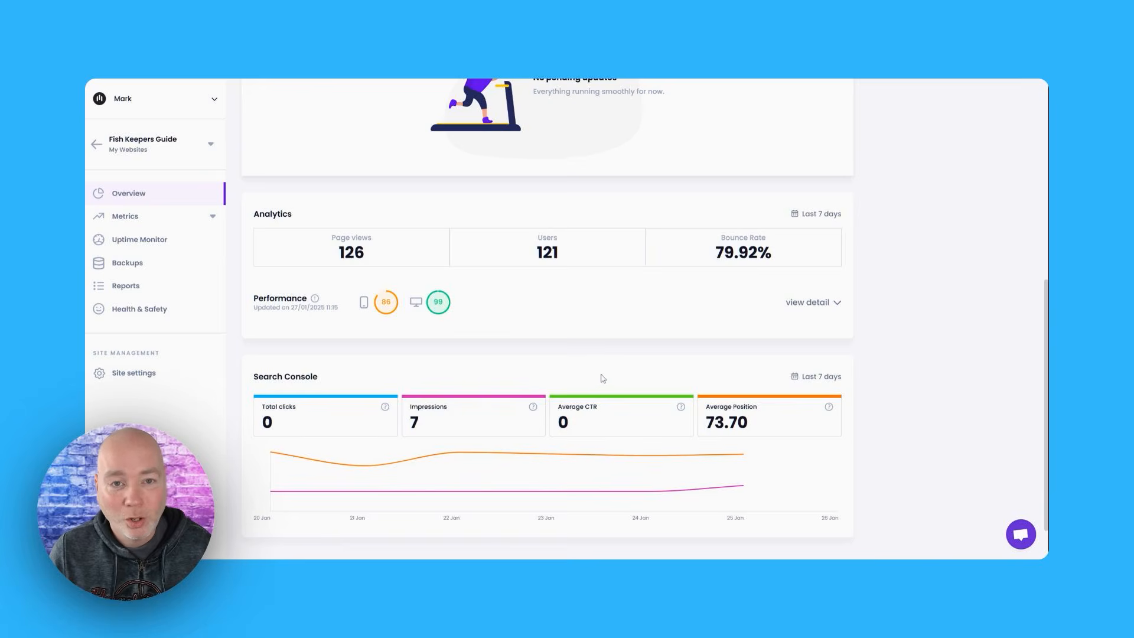
{"action": "scroll", "coordinate": [602, 378], "scroll_direction": "up", "scroll_amount": 10}
Examine the site's detailed Analytics and Search Console metrics for the last 7 days
{"action": "left_click", "coordinate": [124, 216]}
{"action": "left_click", "coordinate": [134, 242]}
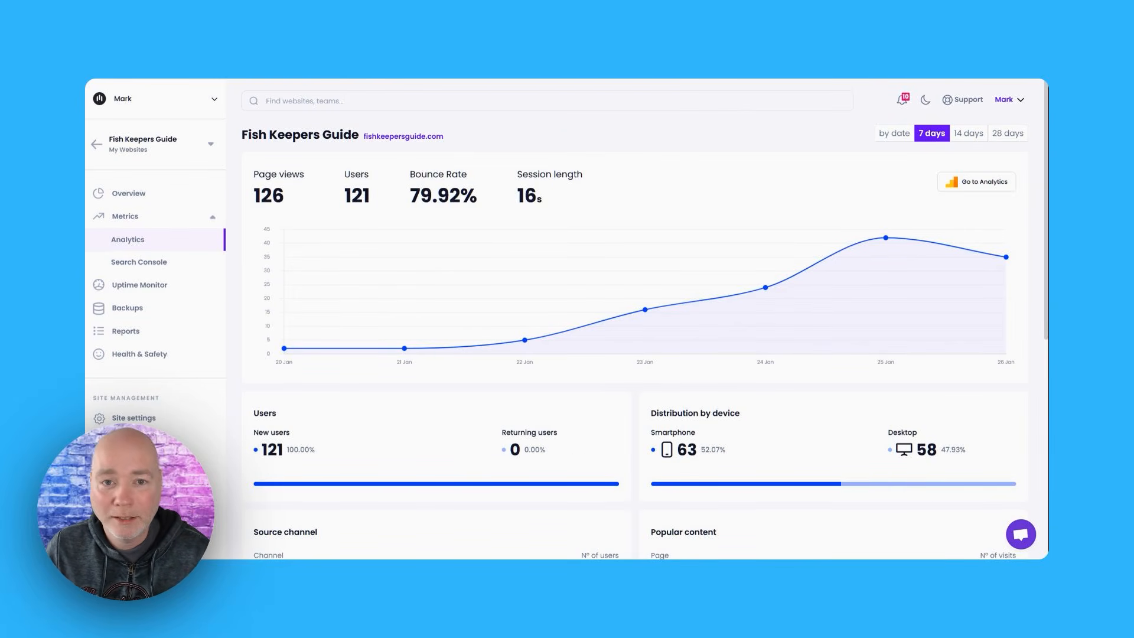
{"action": "left_click", "coordinate": [138, 265]}
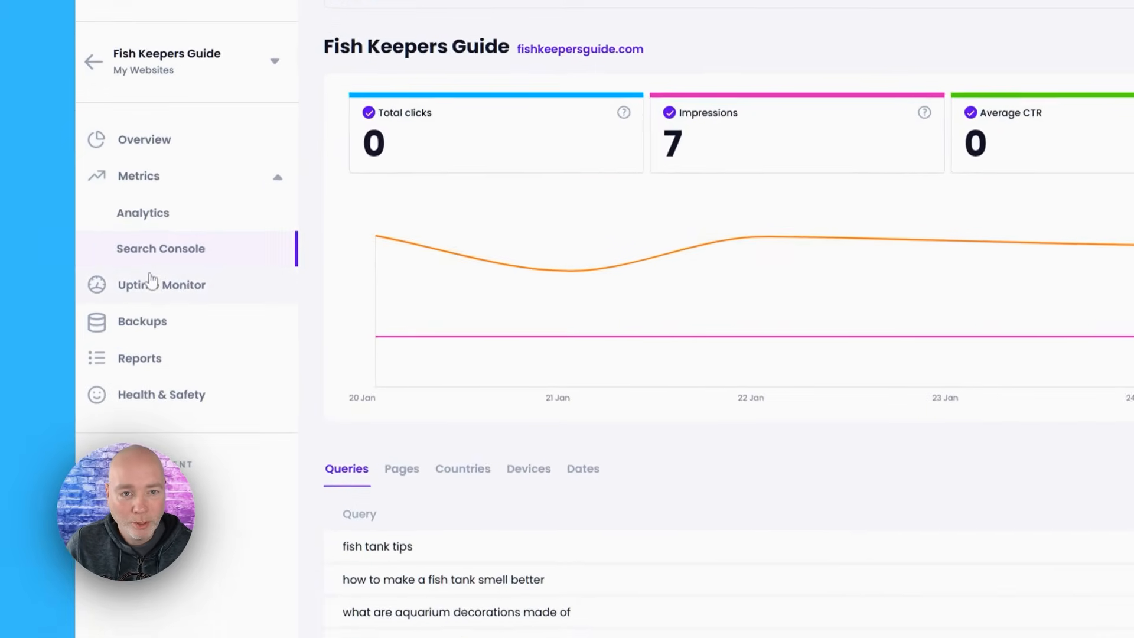
Review the site's Uptime Monitor activity and its list of backups
{"action": "left_click", "coordinate": [165, 297]}
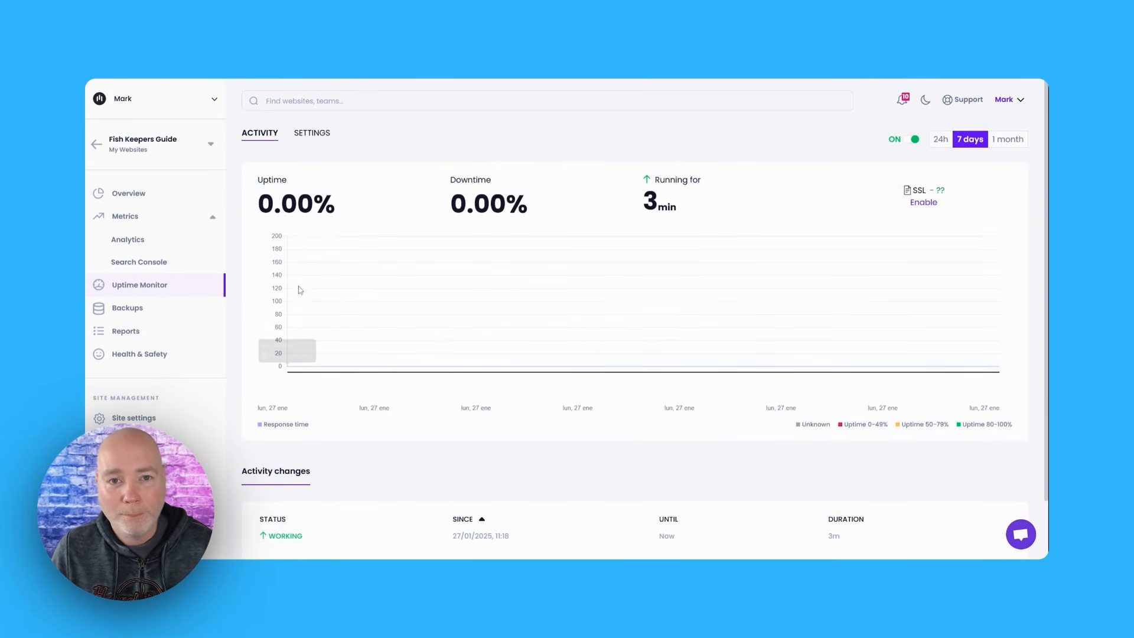
{"action": "scroll", "coordinate": [607, 386], "scroll_direction": "down", "scroll_amount": 1}
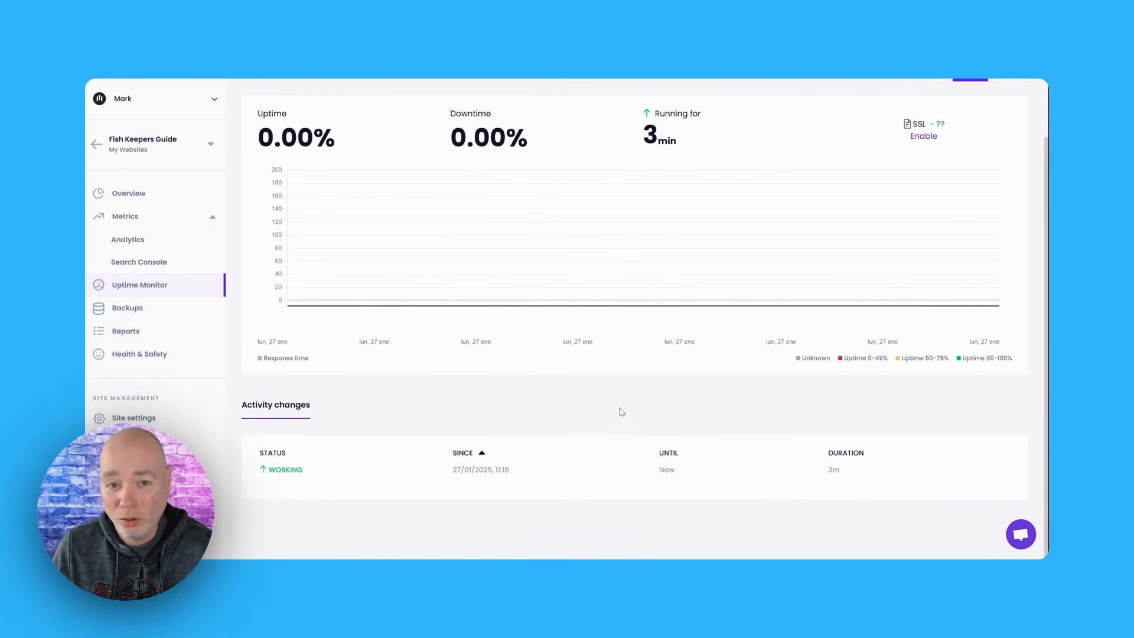
{"action": "scroll", "coordinate": [506, 466], "scroll_direction": "up", "scroll_amount": 1}
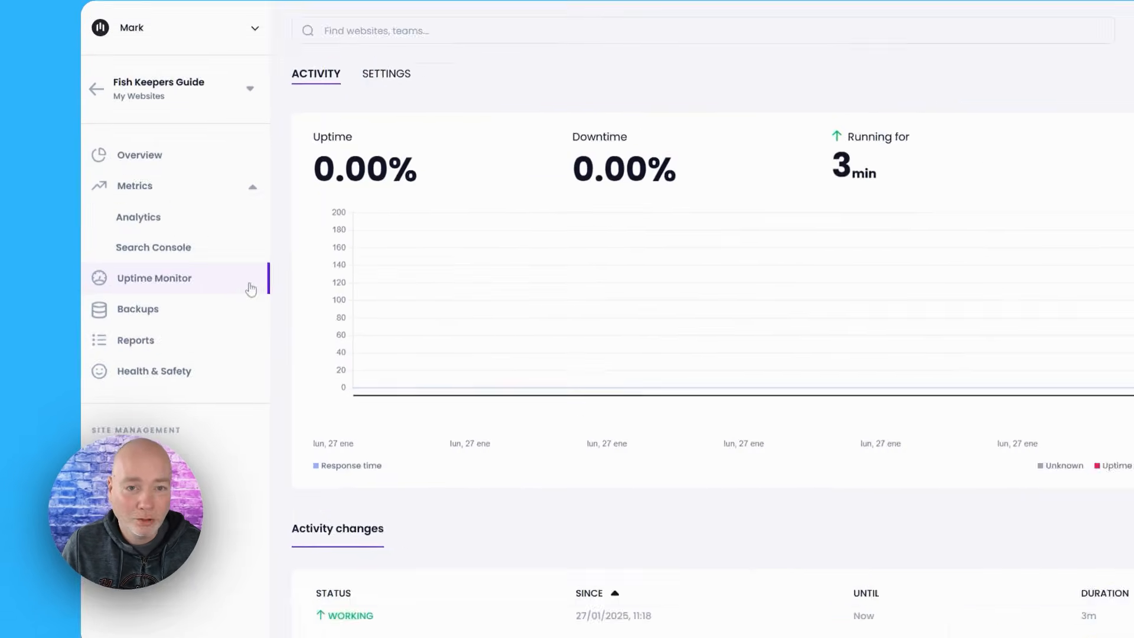
{"action": "left_click", "coordinate": [148, 312]}
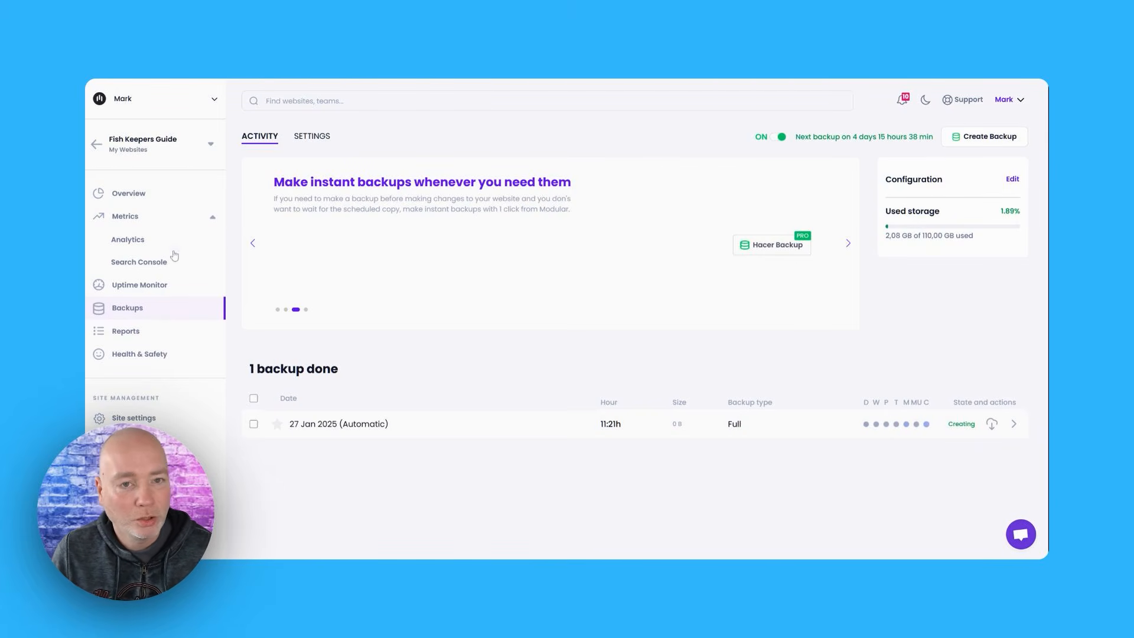
Start a weekly scheduled report named "test" with fishkeepers-guide-logo[1].png as the client logo, and continue to the report's content
{"action": "left_click", "coordinate": [147, 330]}
{"action": "left_click", "coordinate": [635, 464]}
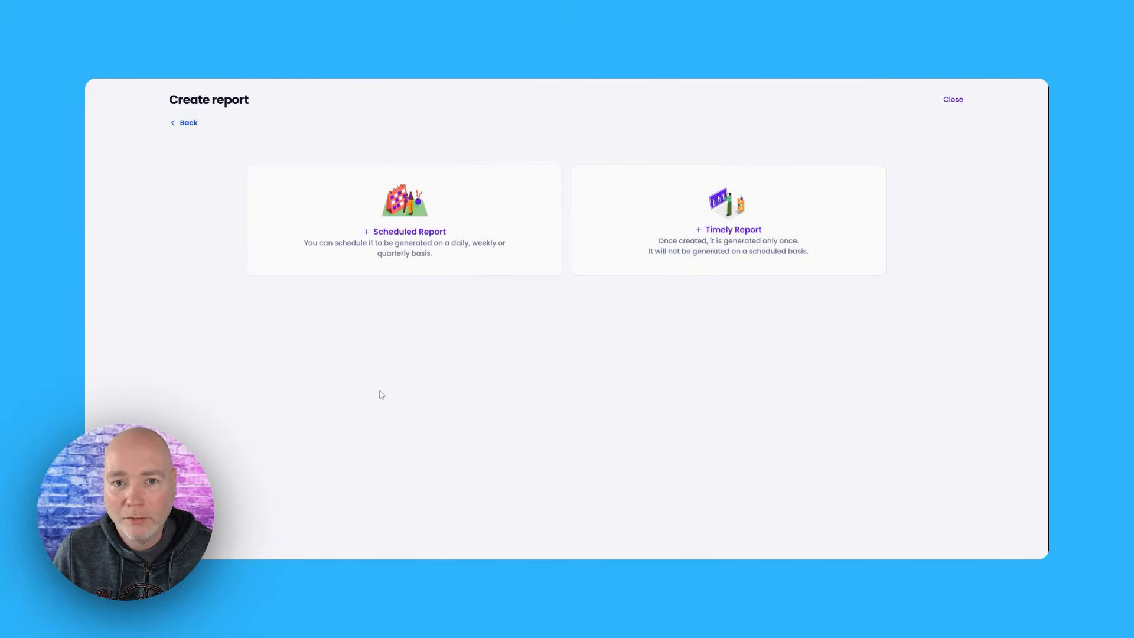
{"action": "left_click", "coordinate": [387, 233]}
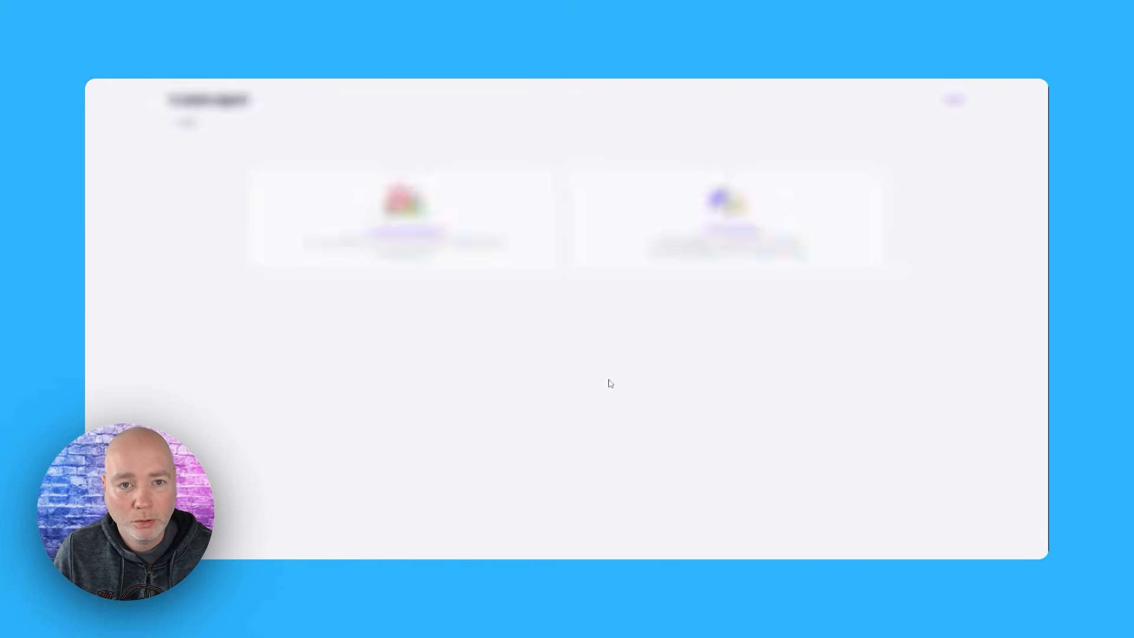
{"action": "type", "text": "test"}
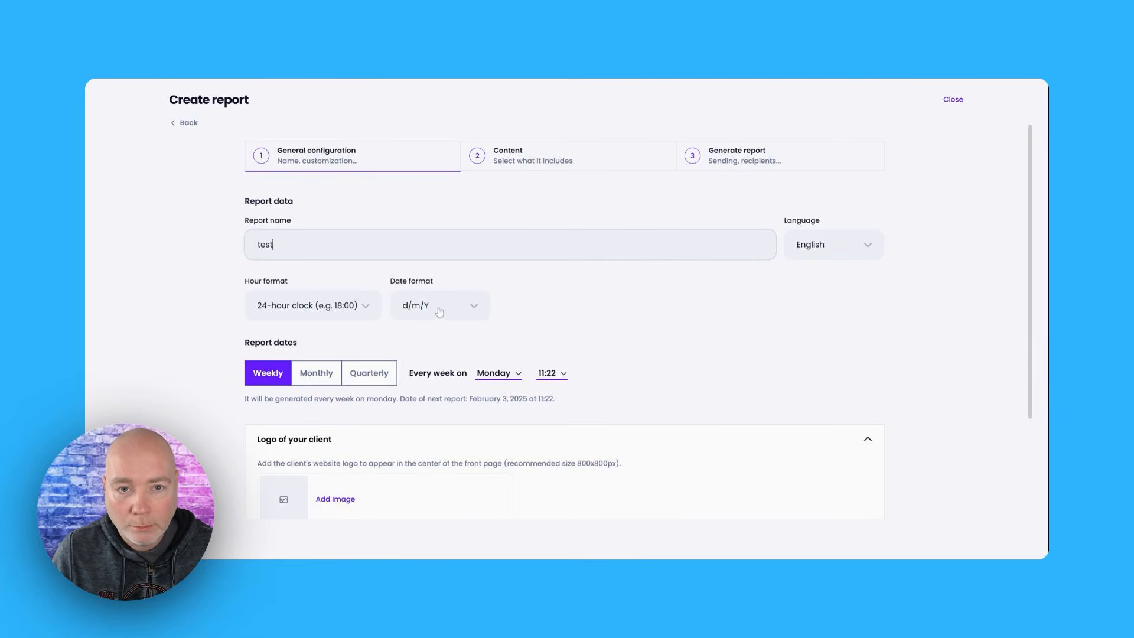
{"action": "scroll", "coordinate": [545, 282], "scroll_direction": "down", "scroll_amount": 3}
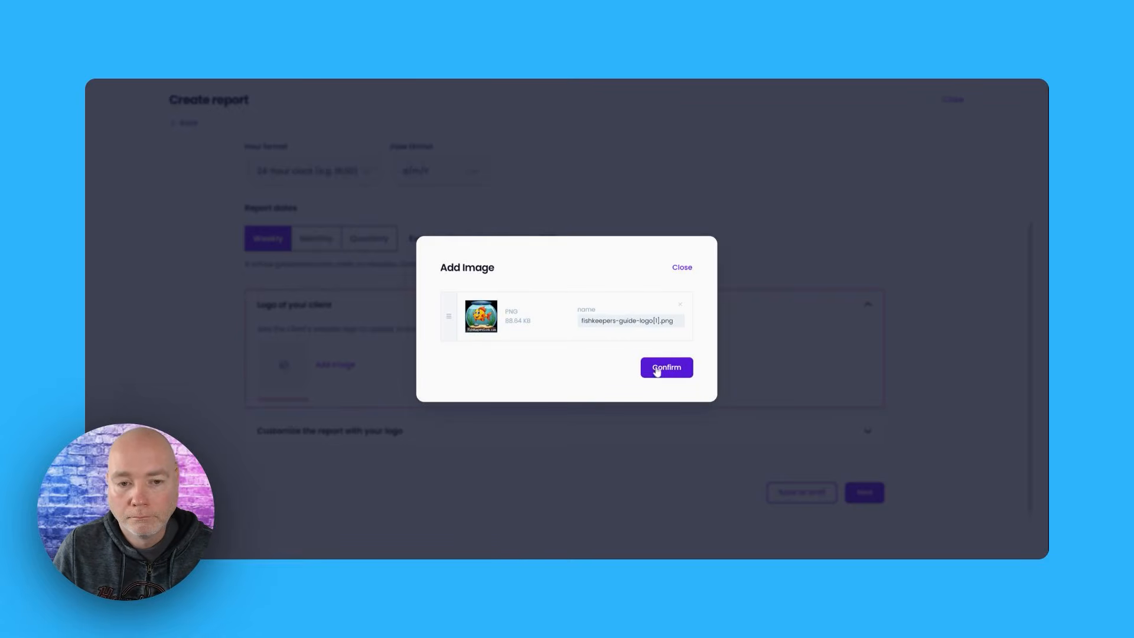
{"action": "left_click", "coordinate": [657, 369]}
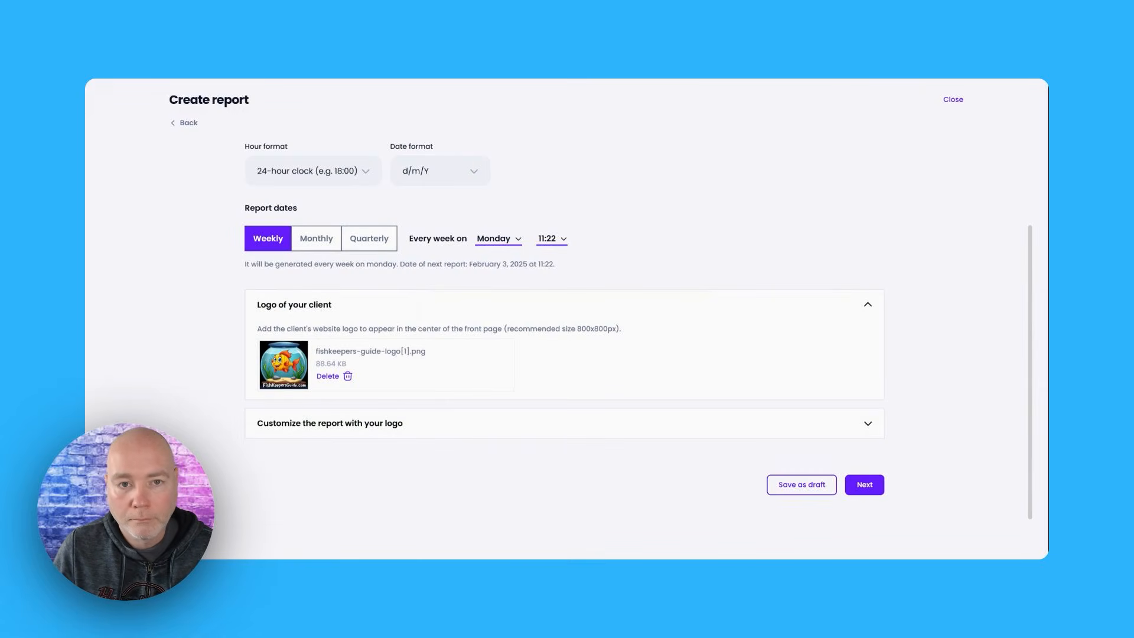
{"action": "left_click", "coordinate": [876, 483]}
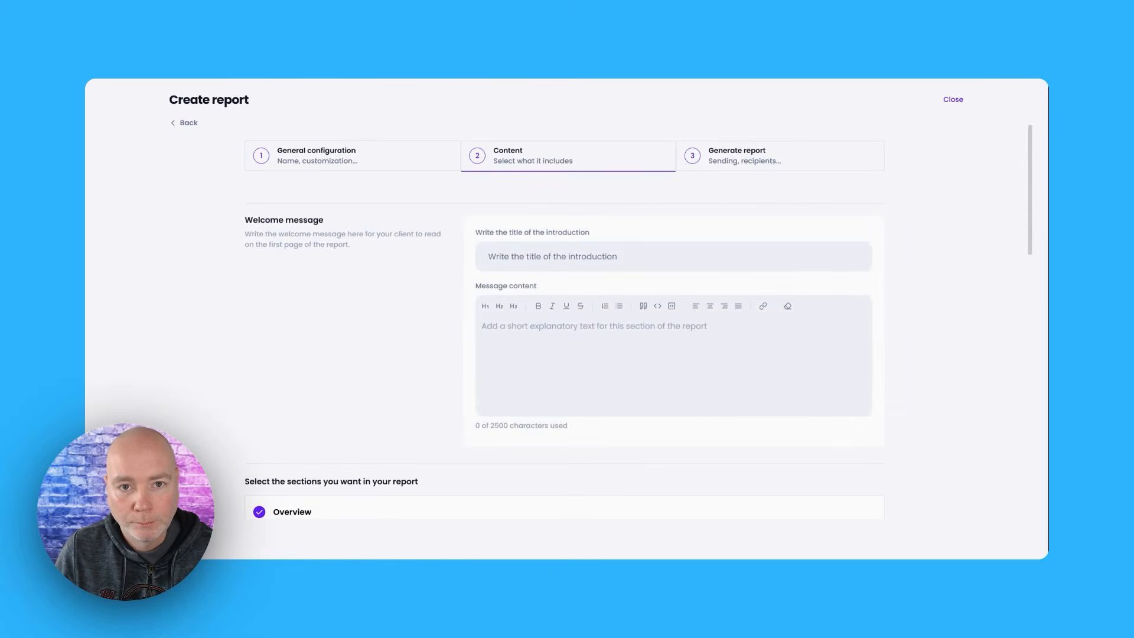
Title the report's introduction "Welcome", keep the preselected sections, and continue to the sending details
{"action": "left_click", "coordinate": [552, 257]}
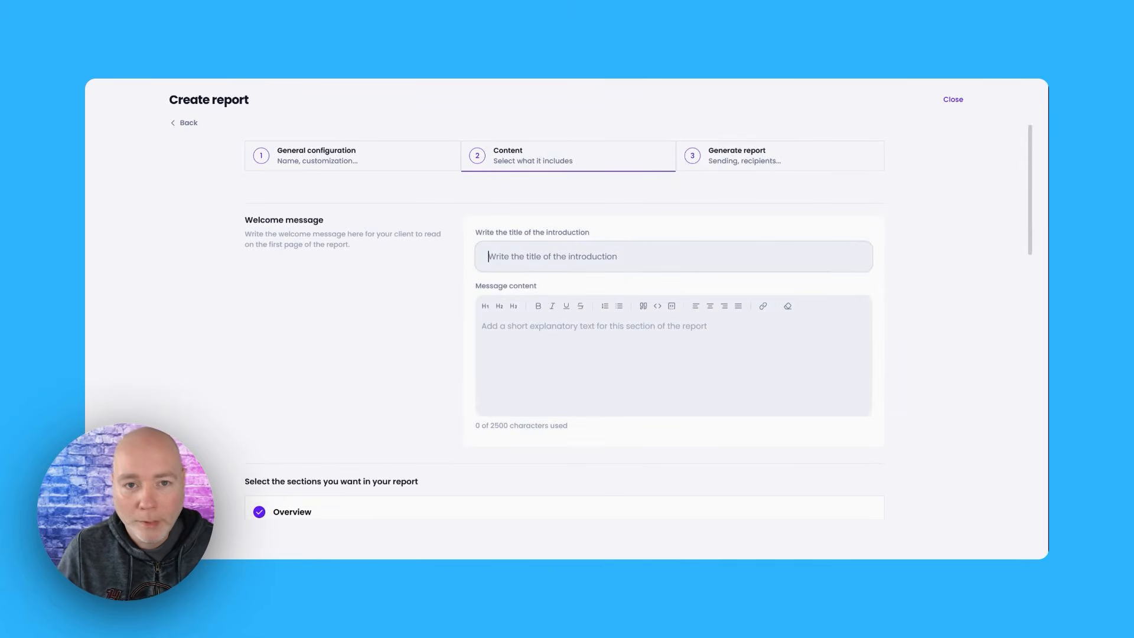
{"action": "type", "text": "Welcome"}
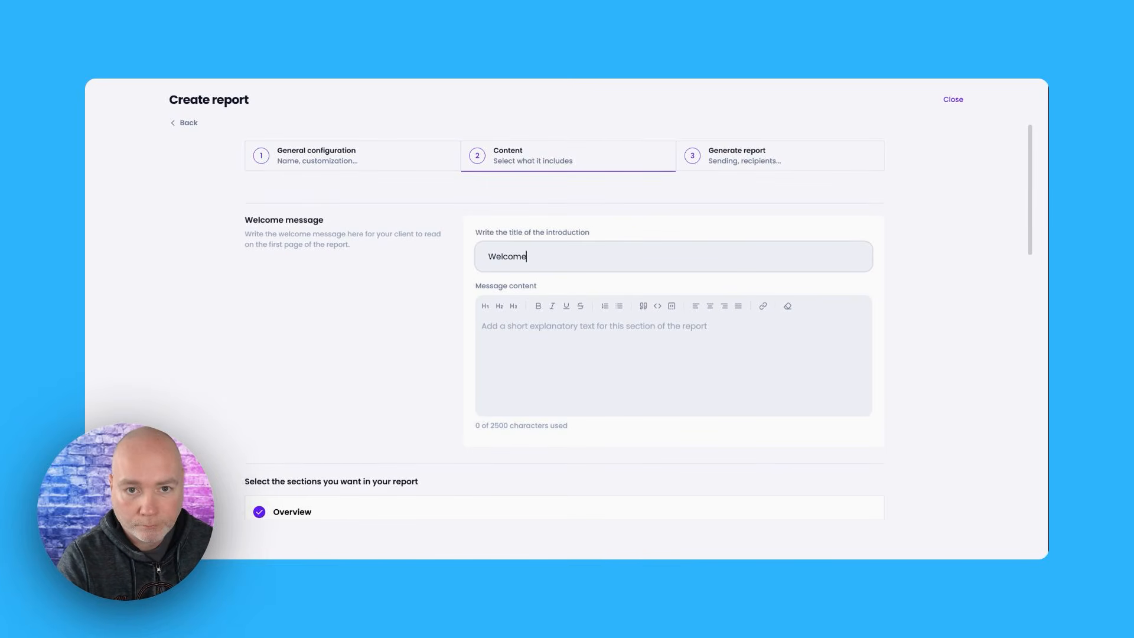
{"action": "key", "text": "Tab"}
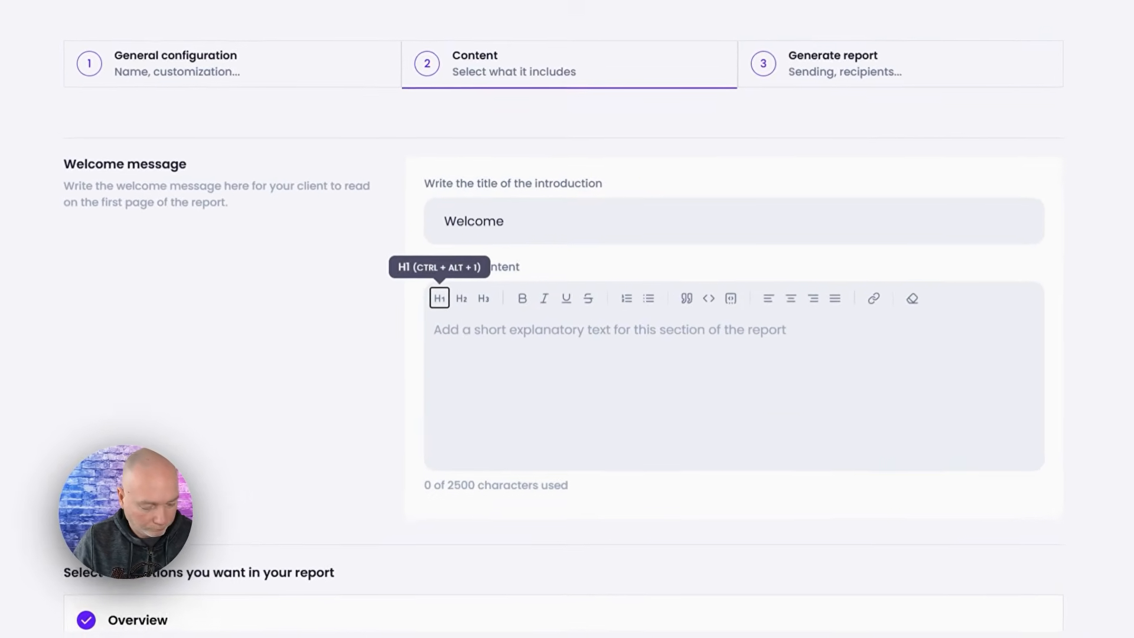
{"action": "scroll", "coordinate": [298, 372], "scroll_direction": "down", "scroll_amount": 4}
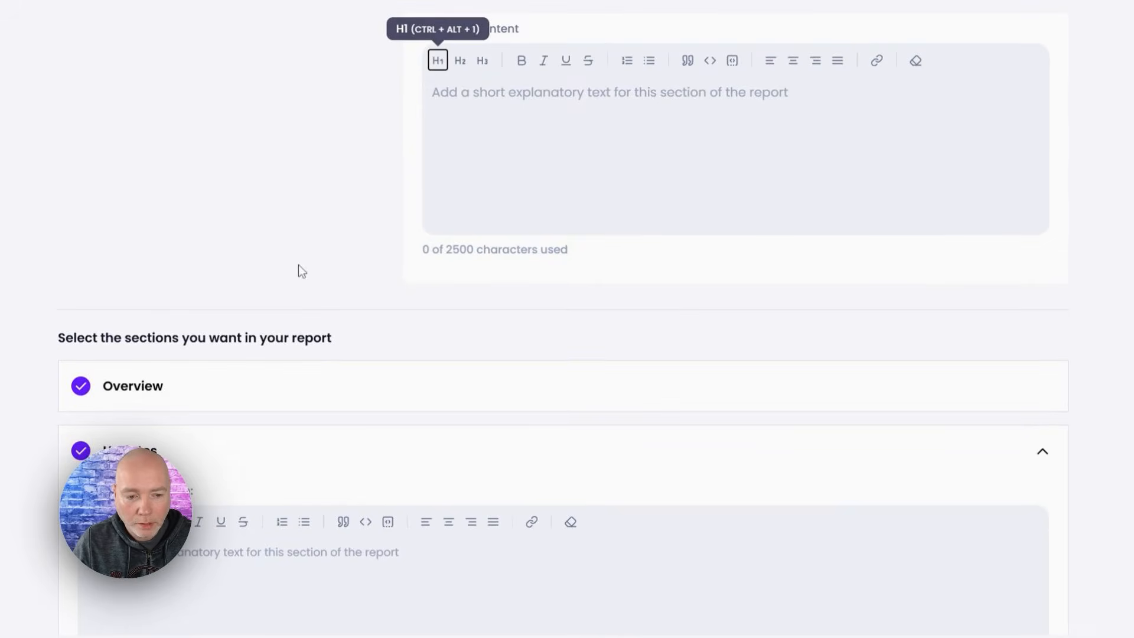
{"action": "scroll", "coordinate": [300, 267], "scroll_direction": "down", "scroll_amount": 4}
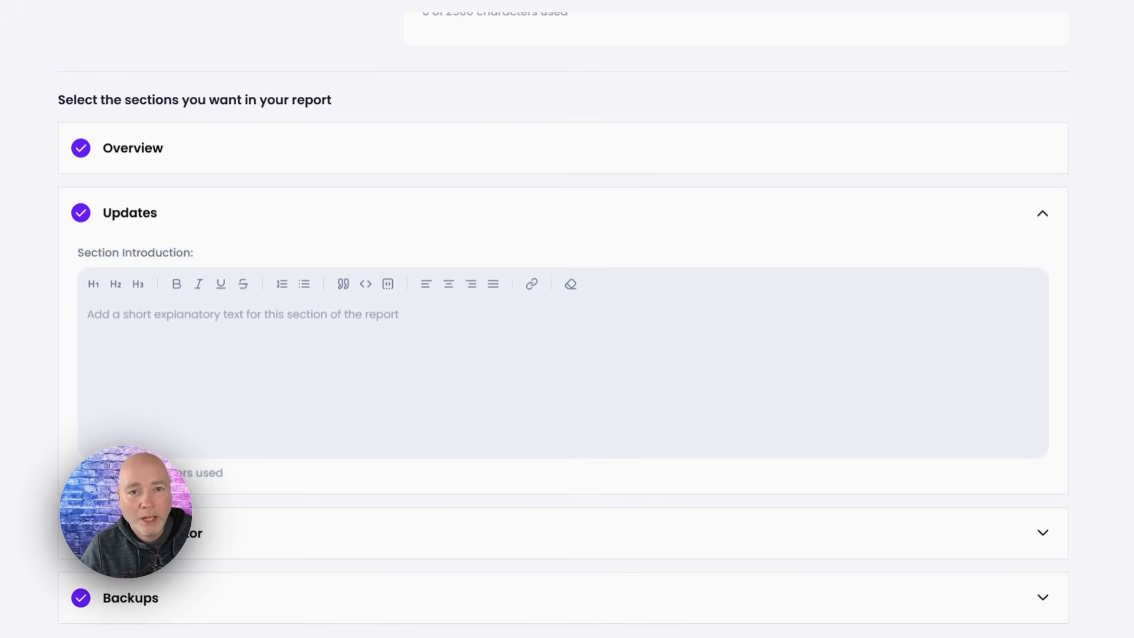
{"action": "scroll", "coordinate": [210, 319], "scroll_direction": "down", "scroll_amount": 4}
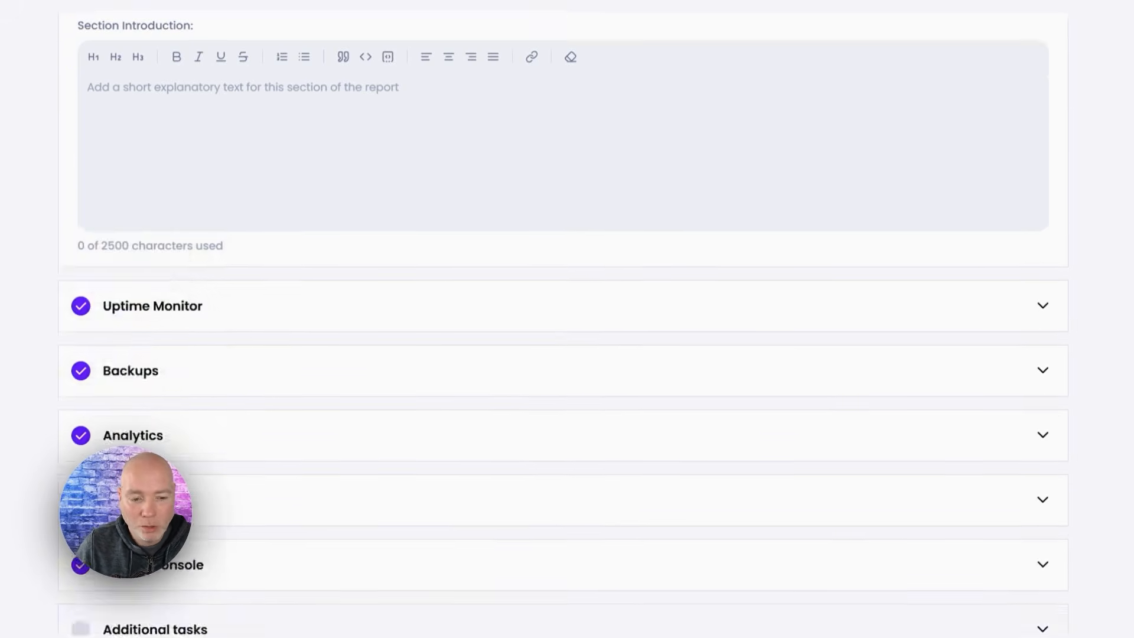
{"action": "scroll", "coordinate": [156, 249], "scroll_direction": "down", "scroll_amount": 1}
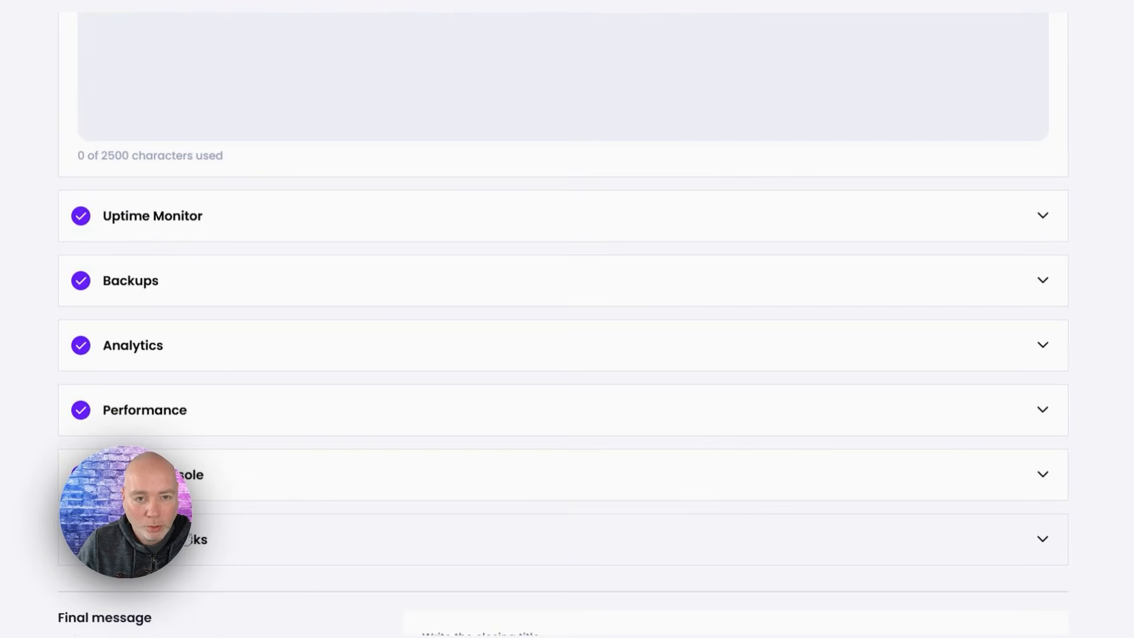
{"action": "scroll", "coordinate": [241, 350], "scroll_direction": "down", "scroll_amount": 6}
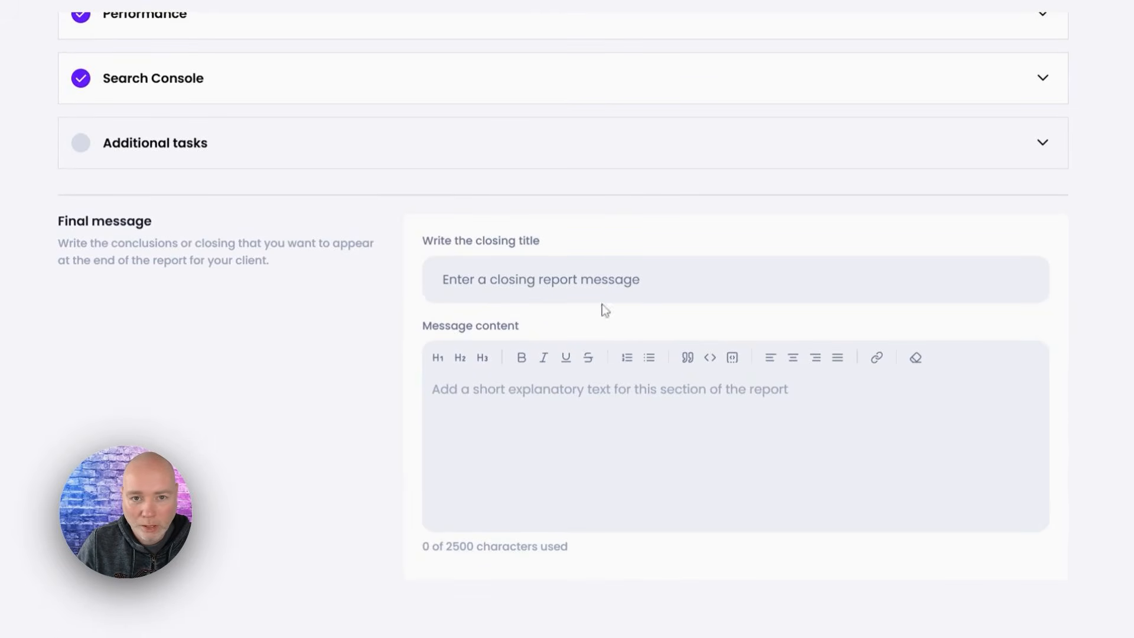
{"action": "scroll", "coordinate": [203, 339], "scroll_direction": "down", "scroll_amount": 1}
{"action": "left_click", "coordinate": [1025, 582]}
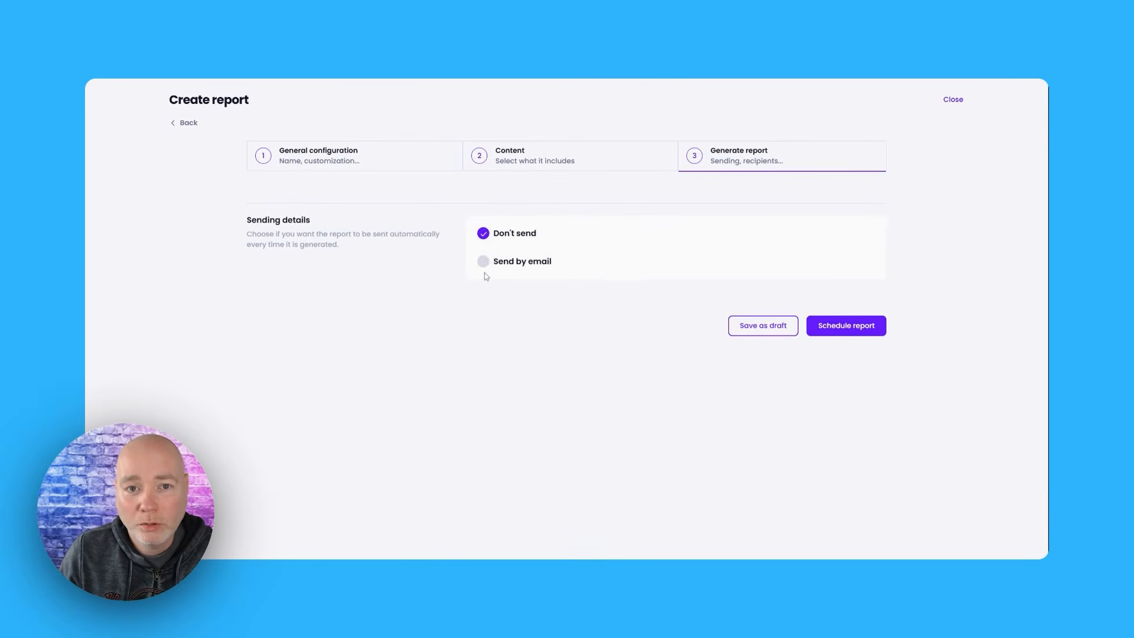
{"action": "left_click", "coordinate": [483, 258]}
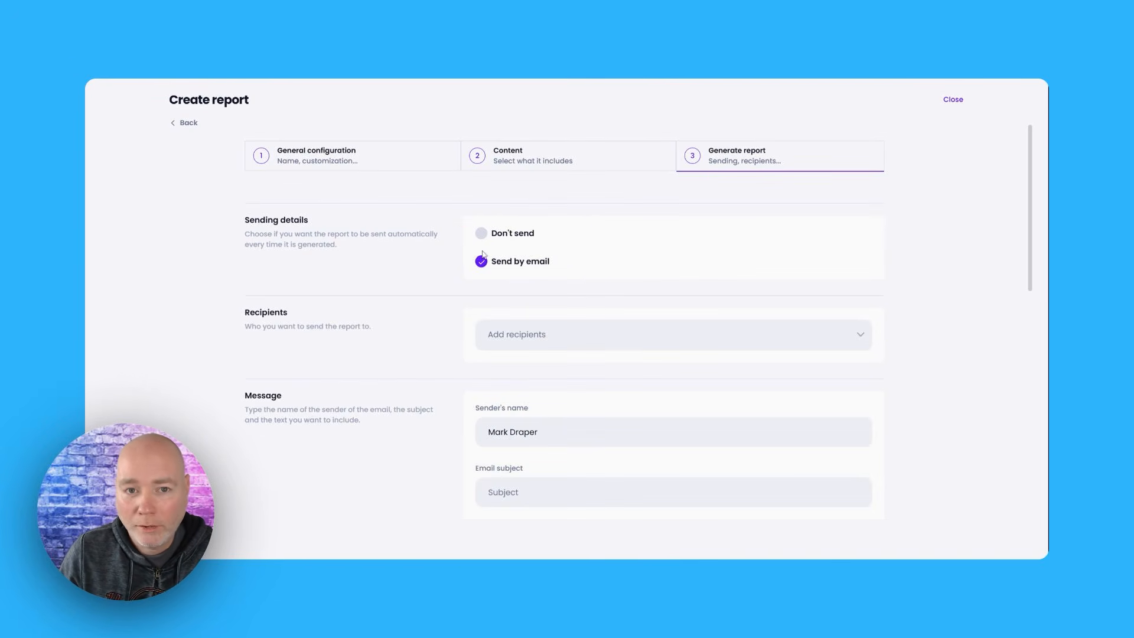
{"action": "left_click", "coordinate": [582, 332]}
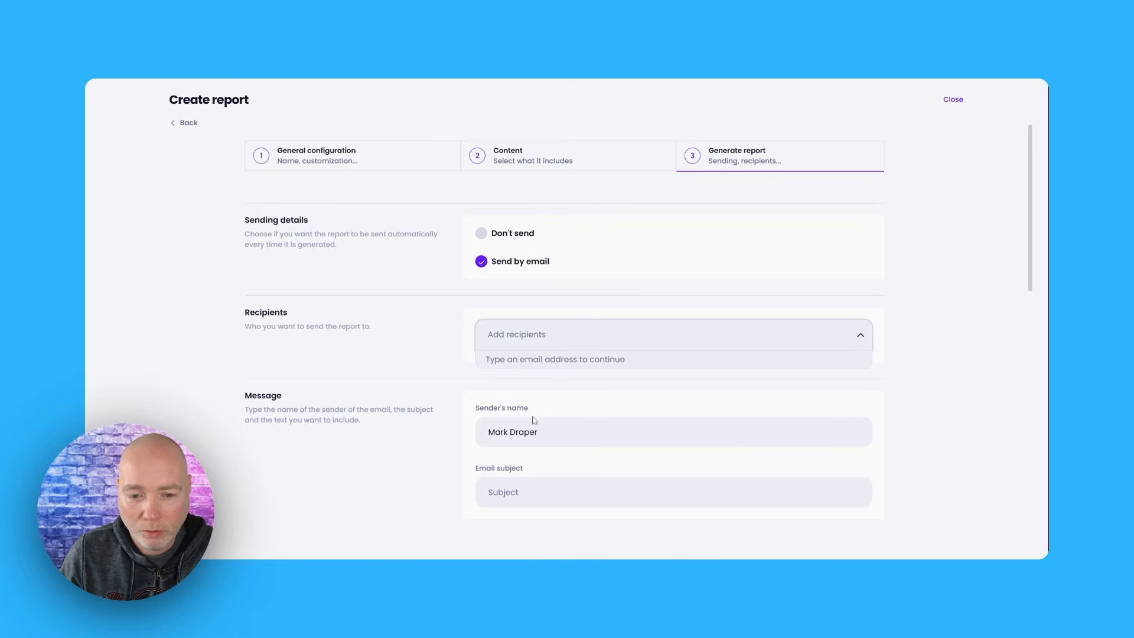
{"action": "left_click", "coordinate": [512, 233]}
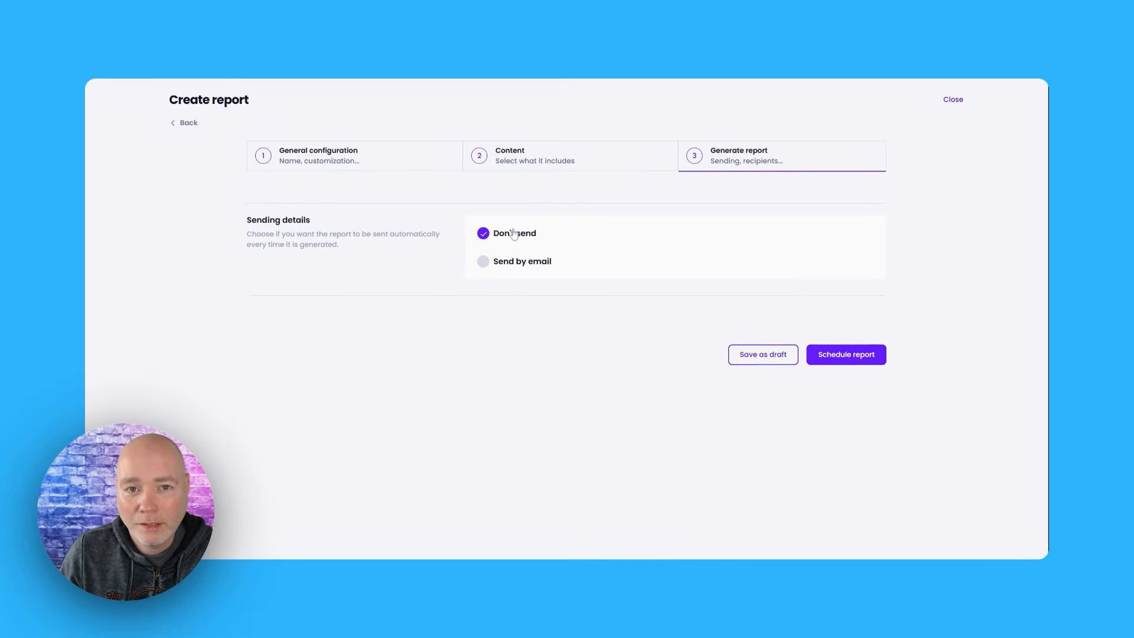
Schedule the report with its sending details left on Don't send
{"action": "left_click", "coordinate": [824, 329]}
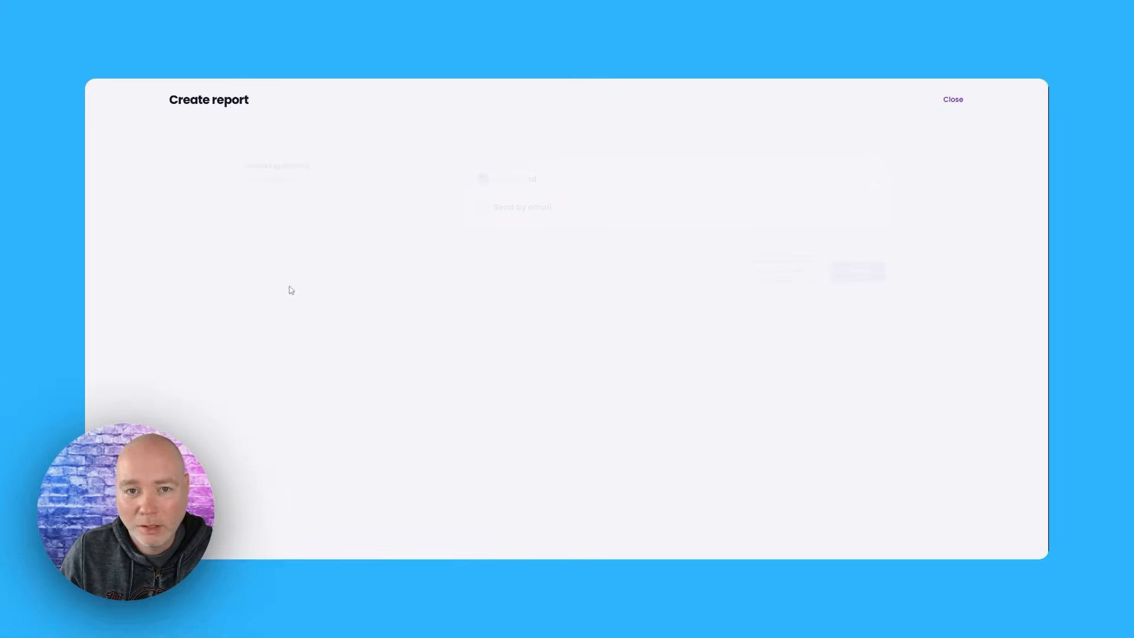
{"action": "left_click", "coordinate": [1010, 524]}
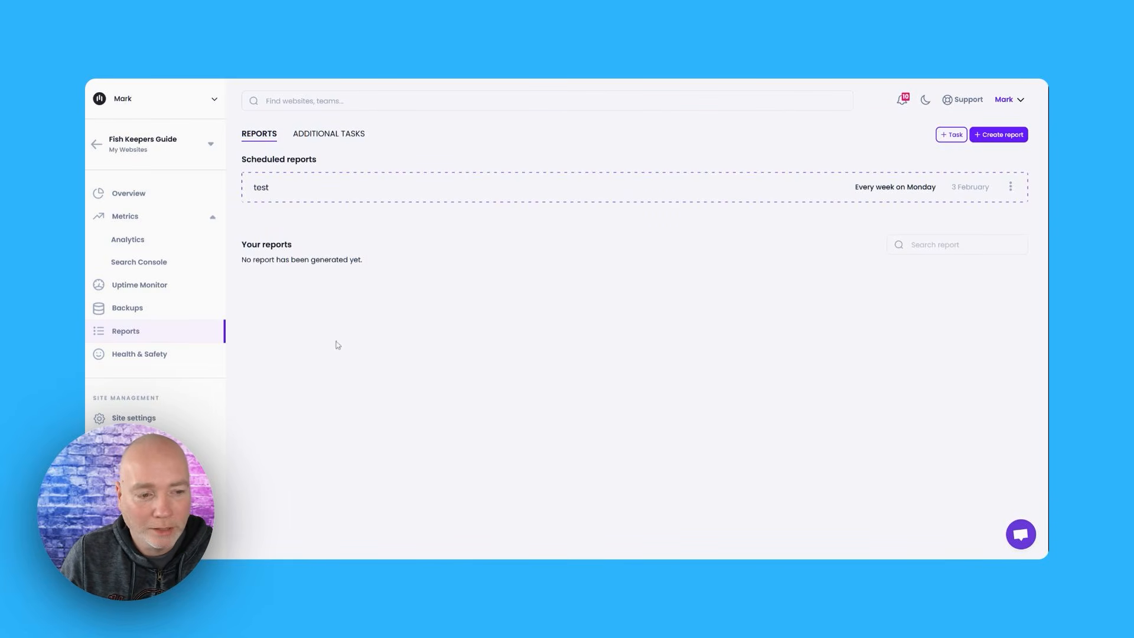
Examine the site's health and safety status and the details of its PHP version vulnerabilities
{"action": "left_click", "coordinate": [153, 357]}
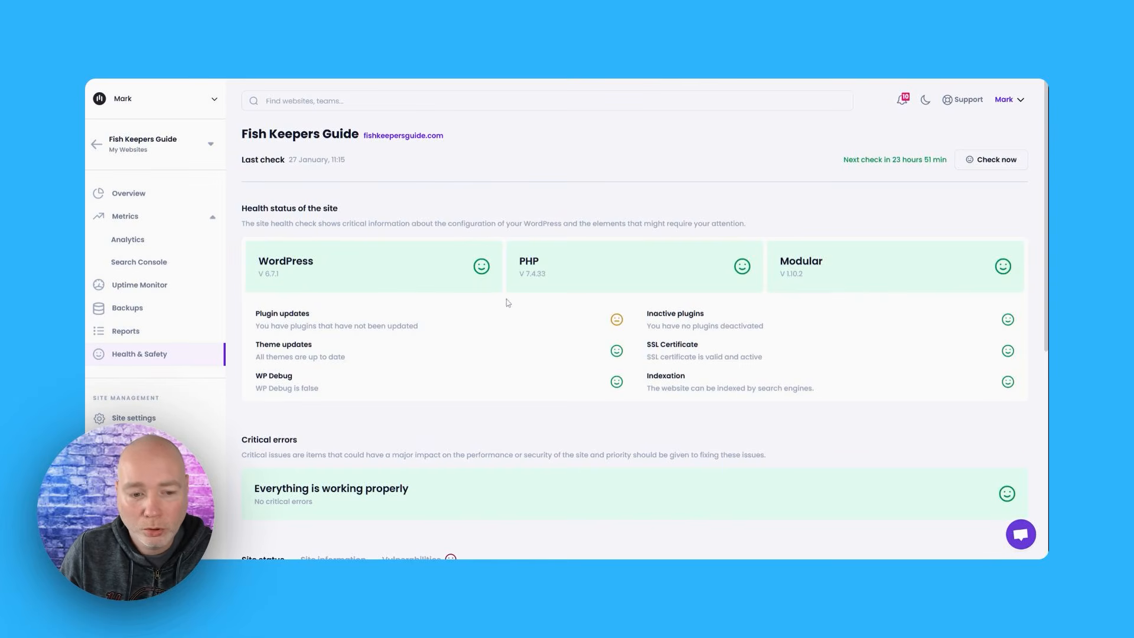
{"action": "scroll", "coordinate": [446, 292], "scroll_direction": "down", "scroll_amount": 3}
{"action": "scroll", "coordinate": [412, 319], "scroll_direction": "down", "scroll_amount": 2}
{"action": "left_click", "coordinate": [411, 308]}
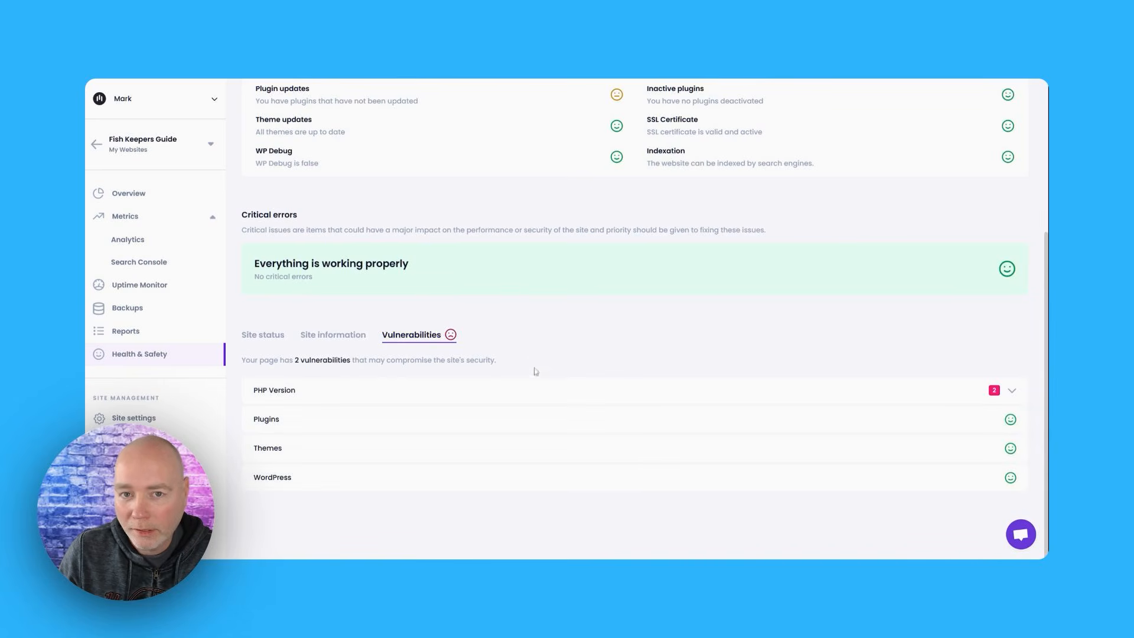
{"action": "left_click", "coordinate": [347, 395]}
{"action": "scroll", "coordinate": [440, 388], "scroll_direction": "down", "scroll_amount": 4}
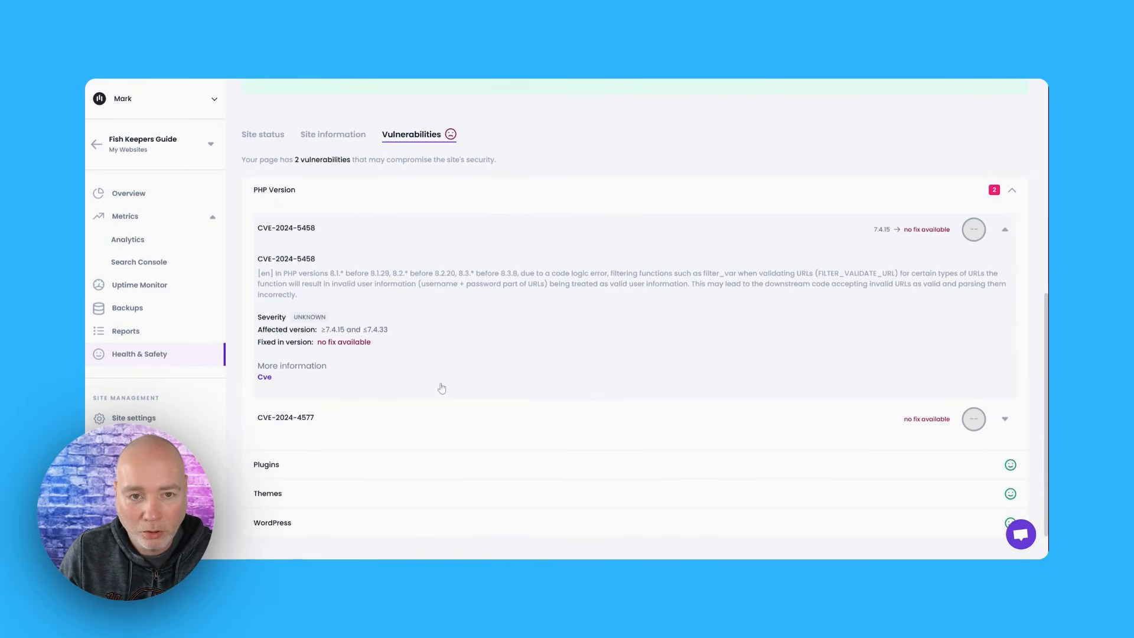
Review the rest of the site's vulnerability categories and critical errors, and return to the site overview
{"action": "scroll", "coordinate": [390, 338], "scroll_direction": "down", "scroll_amount": 1}
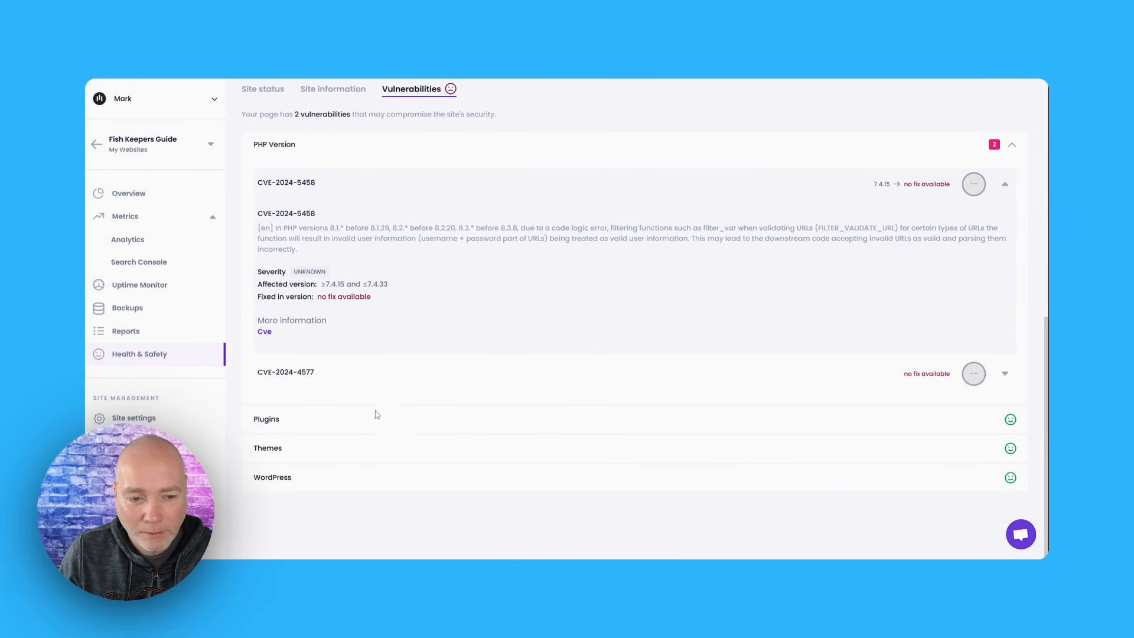
{"action": "scroll", "coordinate": [679, 460], "scroll_direction": "up", "scroll_amount": 10}
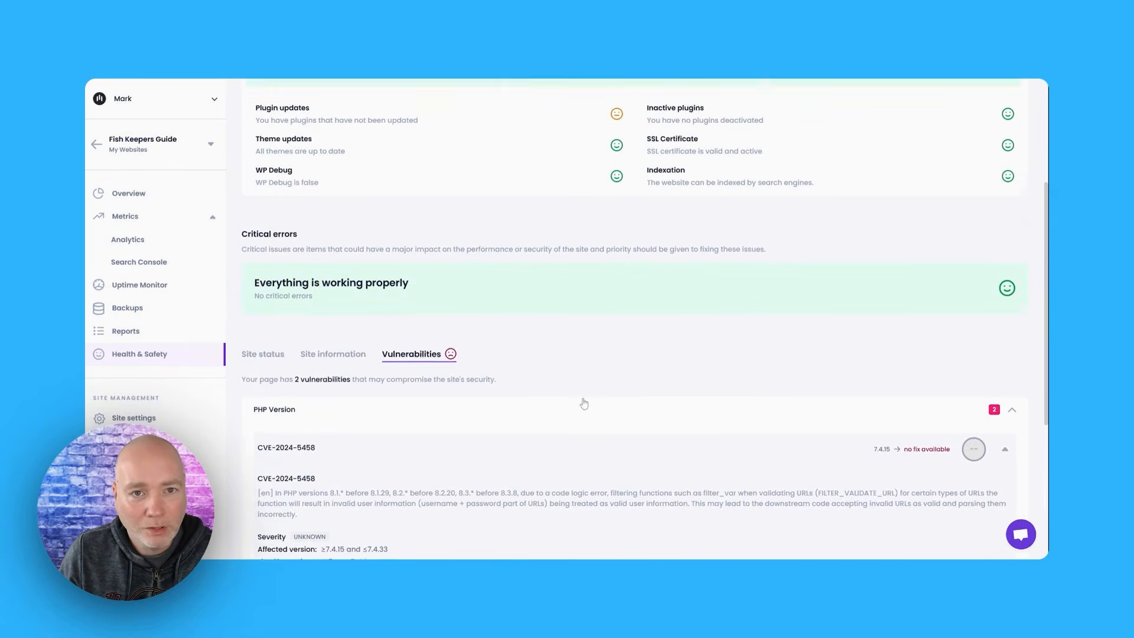
{"action": "left_click", "coordinate": [142, 193]}
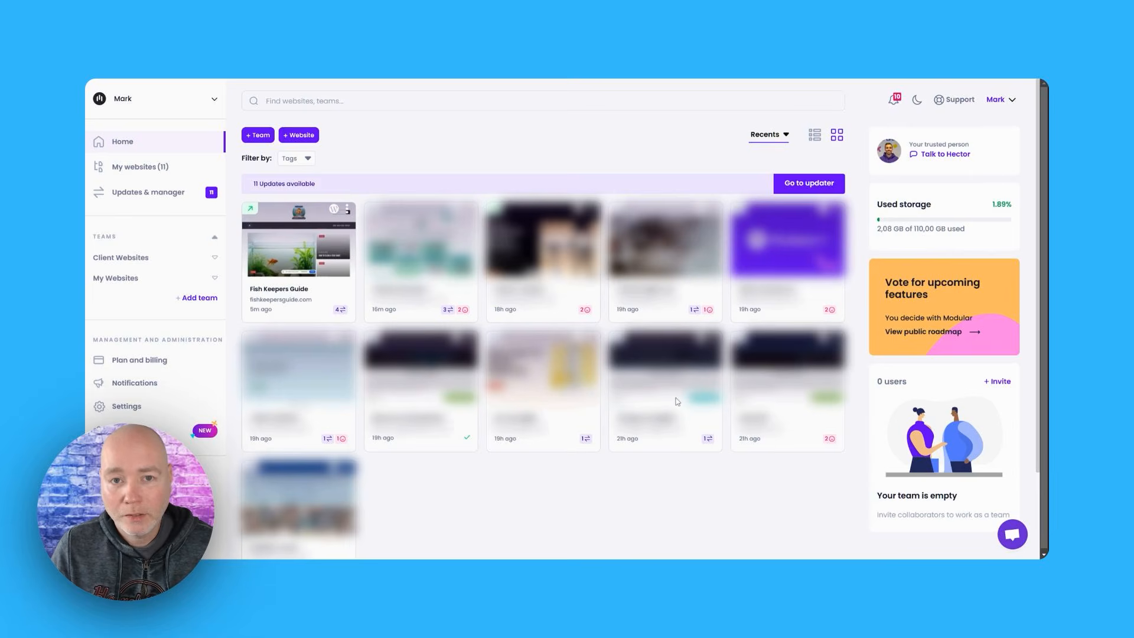
Check the uptime and pending-update indicators of Fish Keepers Guide among all websites, and open the updater for the available updates
{"action": "scroll", "coordinate": [680, 405], "scroll_direction": "down", "scroll_amount": 1}
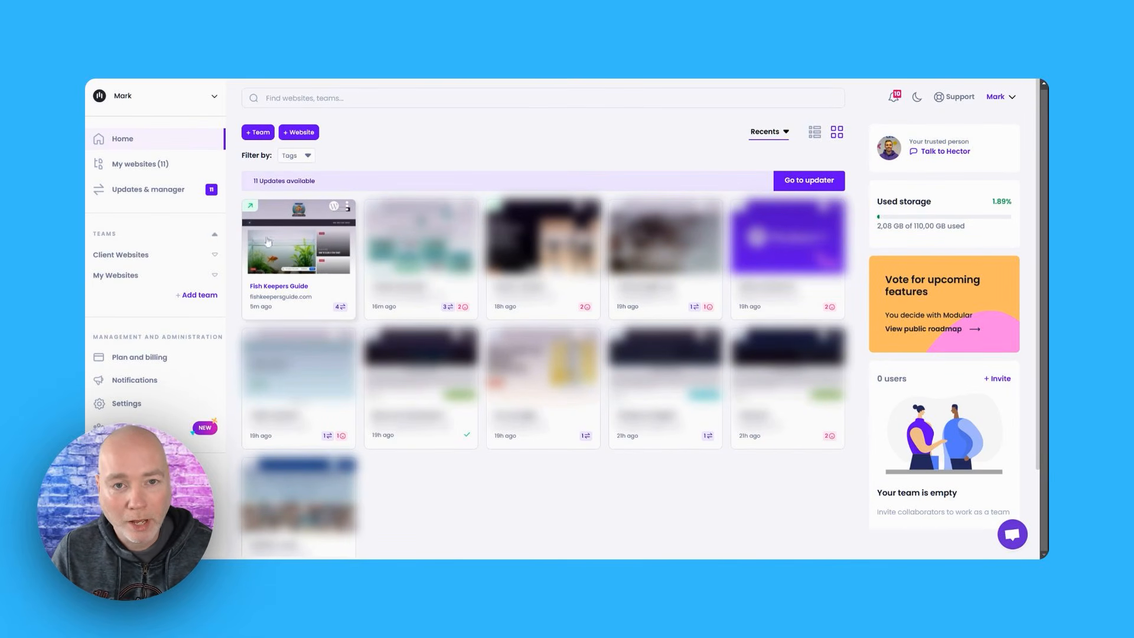
{"action": "mouse_move", "coordinate": [254, 211]}
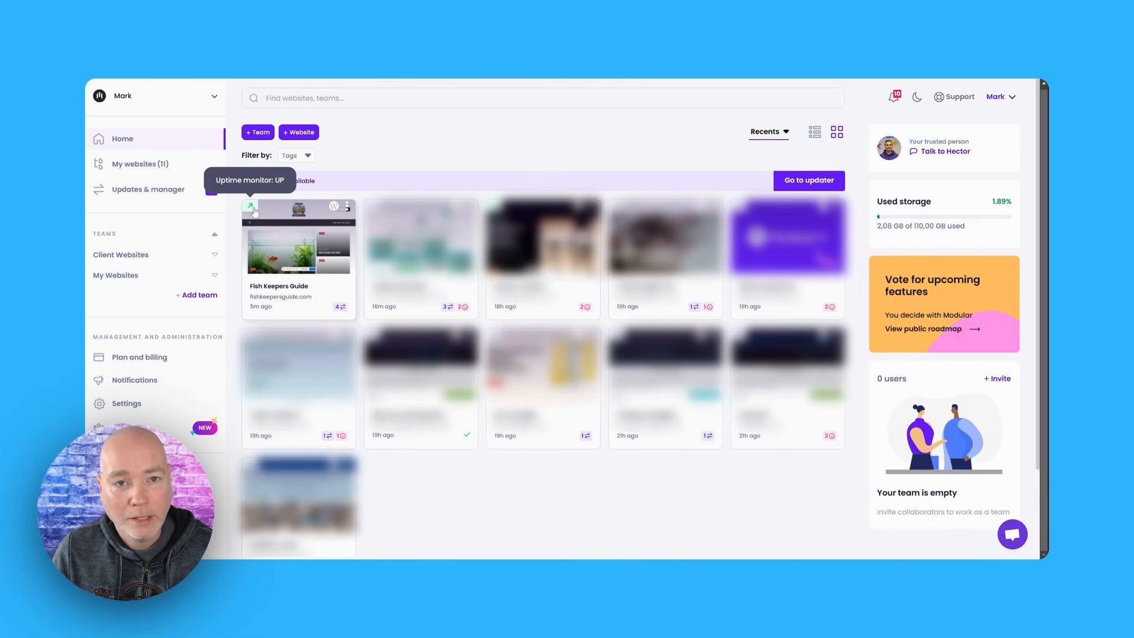
{"action": "mouse_move", "coordinate": [341, 313]}
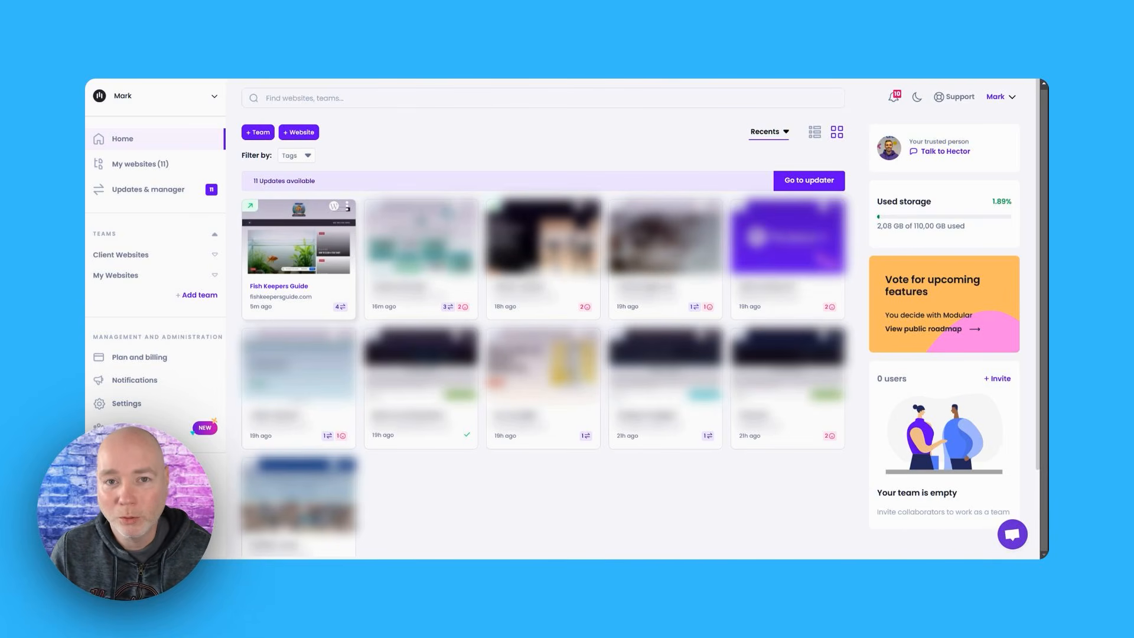
{"action": "left_click", "coordinate": [789, 185]}
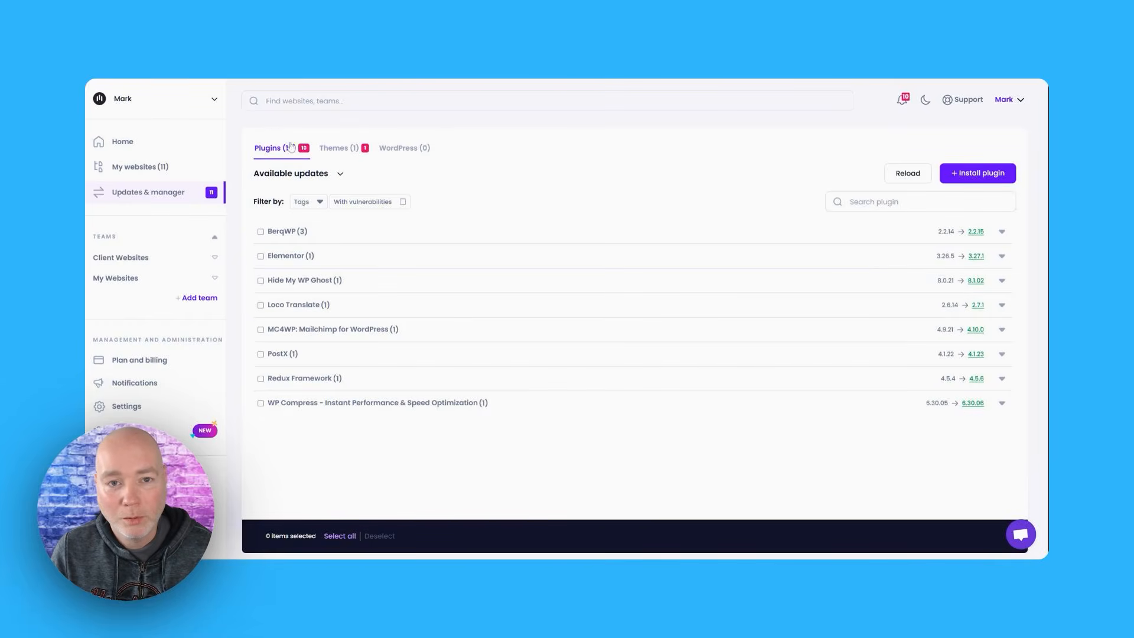